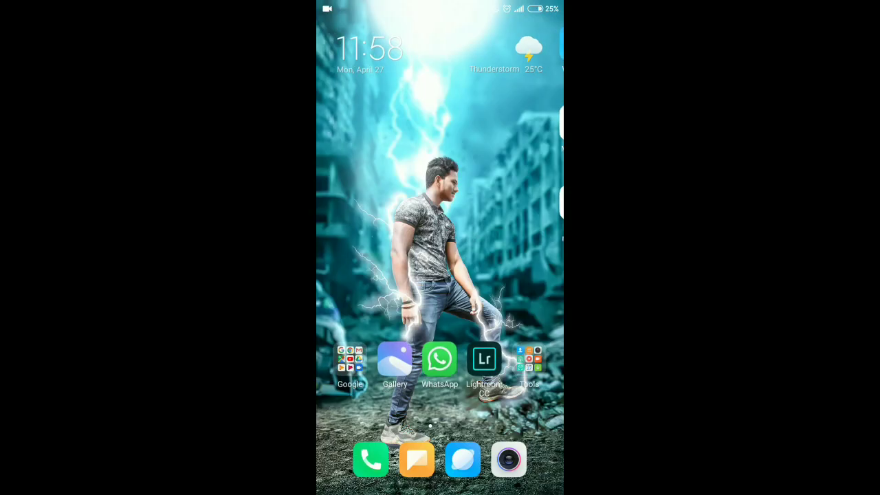
- Launch Autodesk SketchBook from the home screen to a blank canvas
left_click_drag(522, 241, 357, 241)
left_click(491, 134)
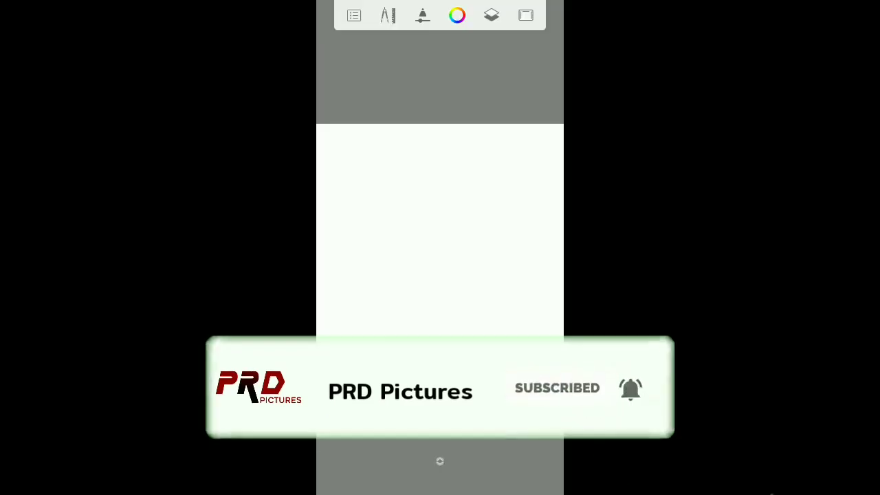
- Import the fiery meteor sky photo from Recent and fit it to the canvas at 100% scale
left_click(388, 16)
left_click(438, 149)
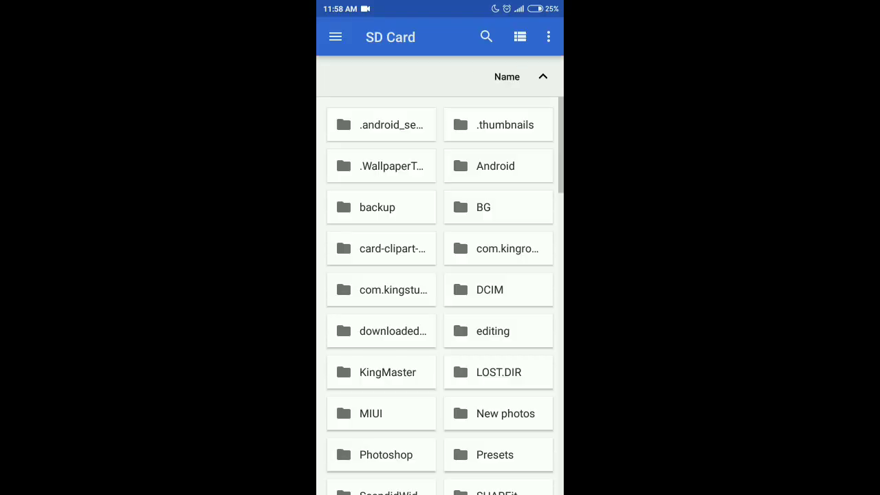
left_click(385, 110)
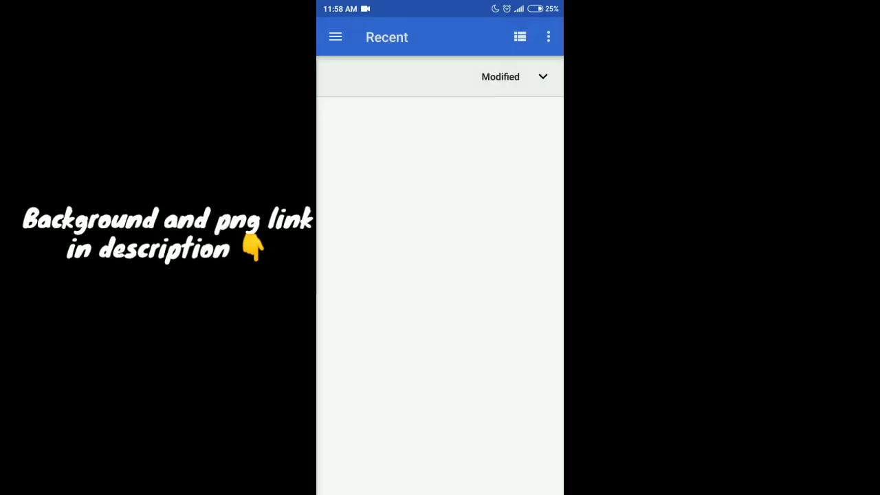
scroll(507, 291, "down", 10)
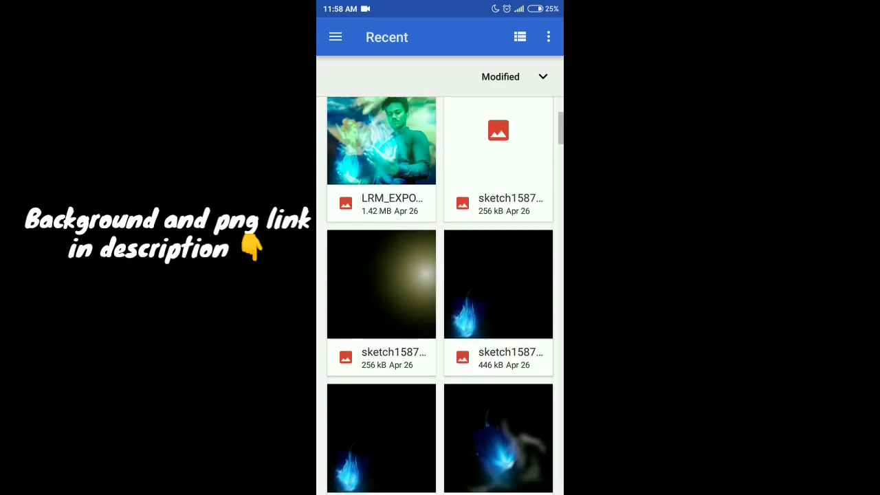
left_click_drag(503, 275, 509, 279)
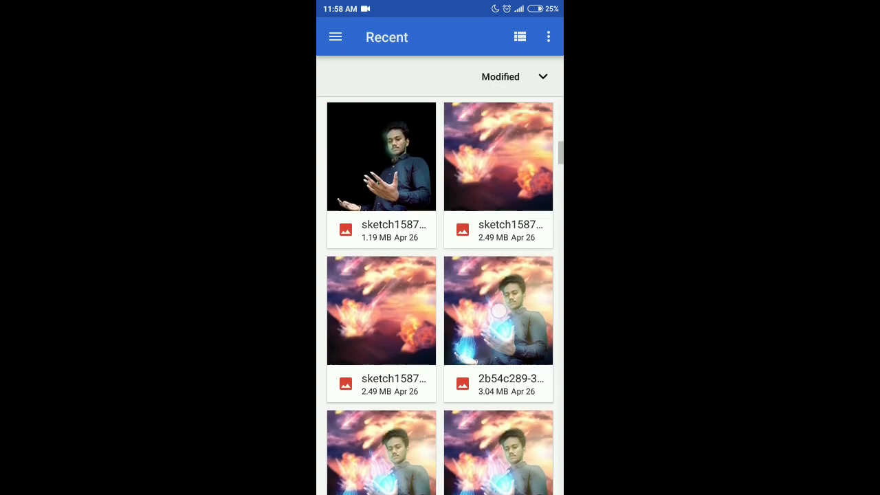
left_click(502, 200)
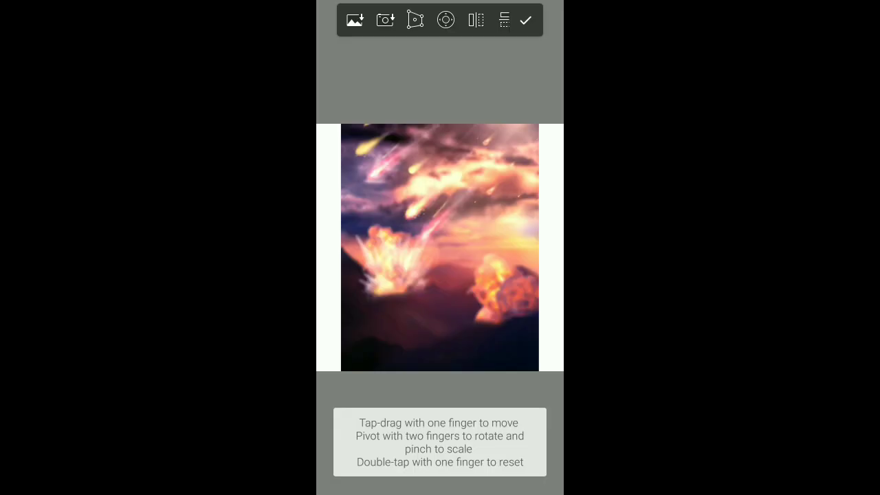
left_click_drag(456, 88, 453, 91)
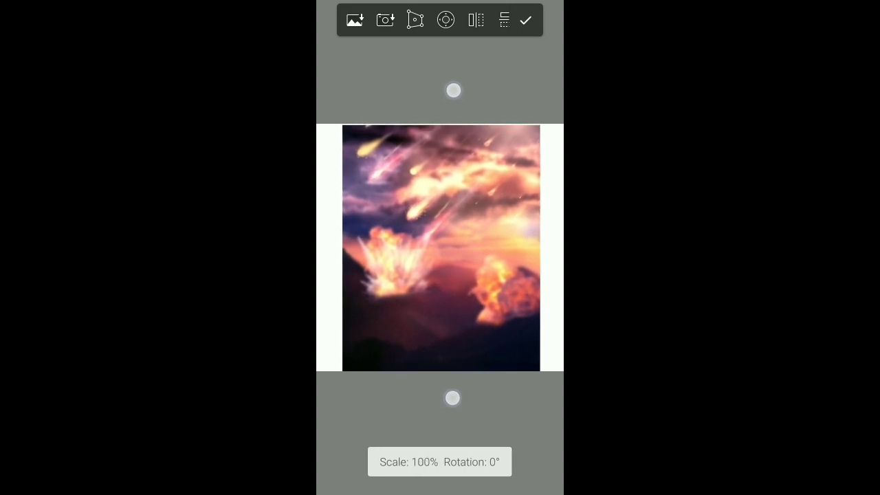
left_click(525, 20)
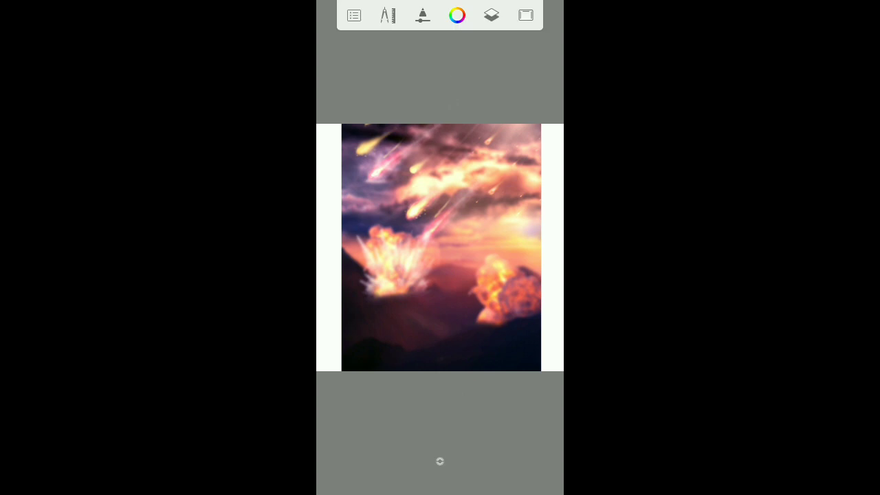
- Import the man's cut-out photo from Recent and place it over the meteor sky
left_click(388, 15)
left_click(433, 145)
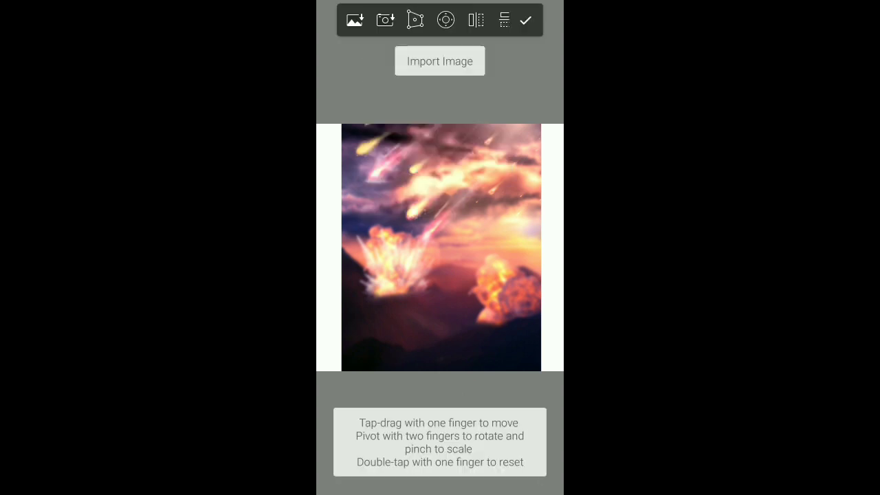
left_click(354, 20)
scroll(440, 296, "down", 10)
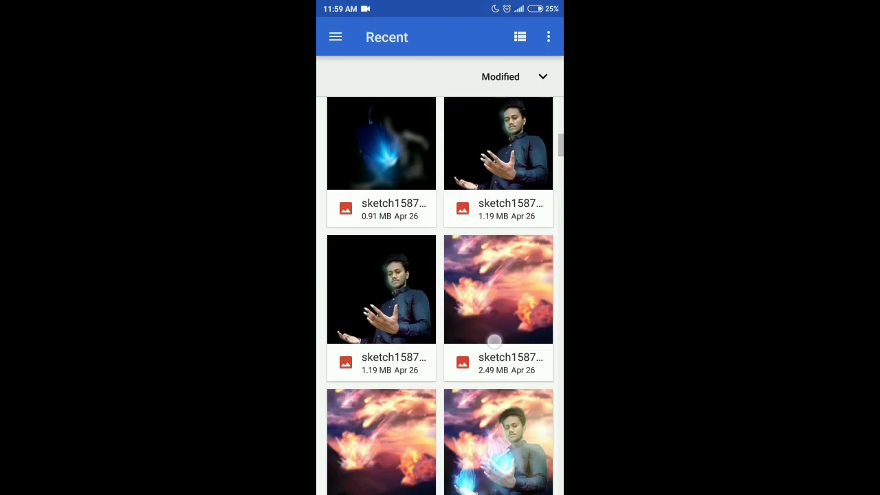
scroll(508, 330, "up", 2)
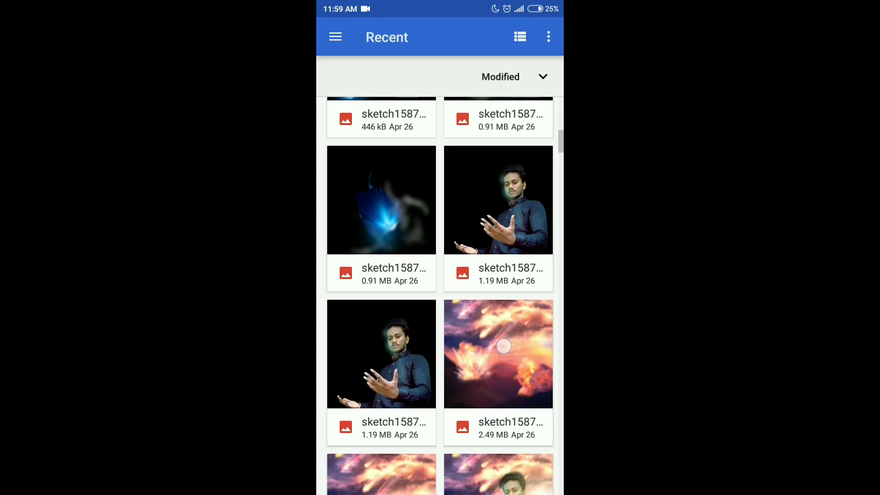
scroll(508, 331, "up", 1)
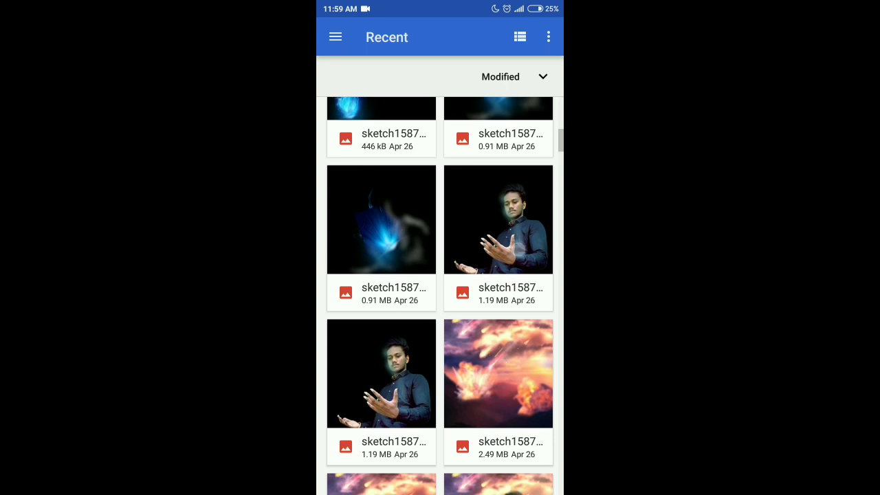
left_click(518, 249)
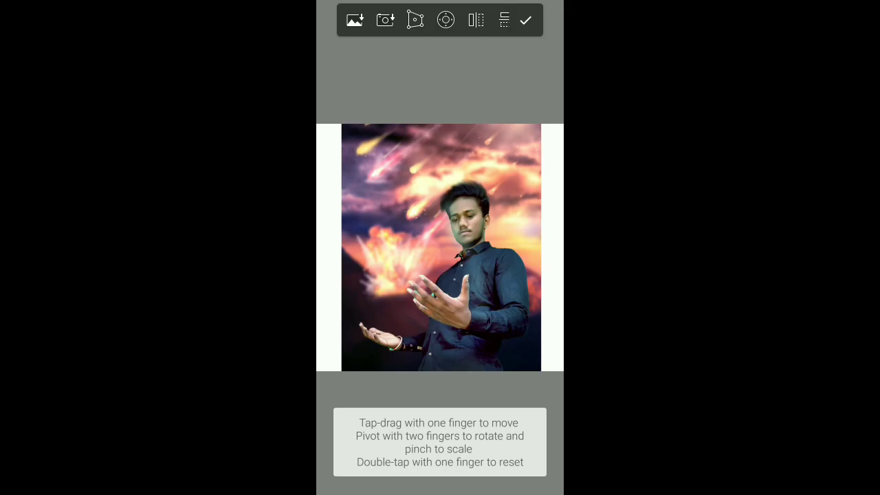
left_click(440, 461)
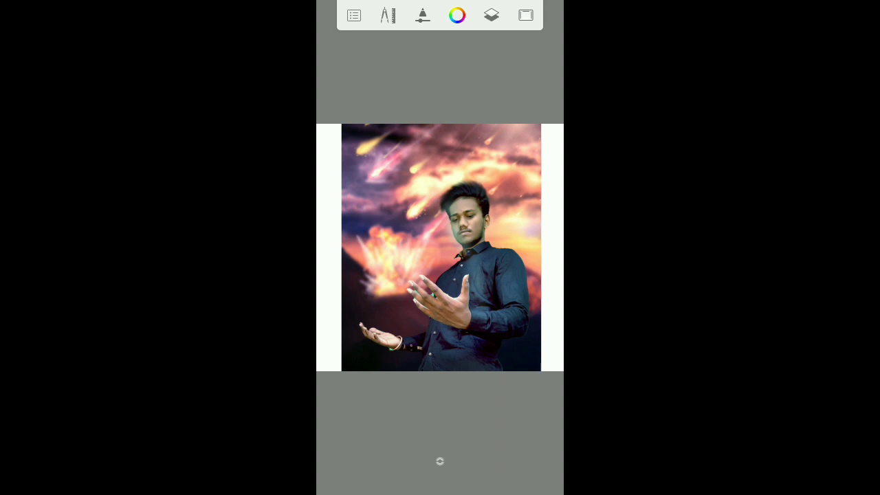
- Import the blue glow image and place it over the man's raised hand
left_click(388, 15)
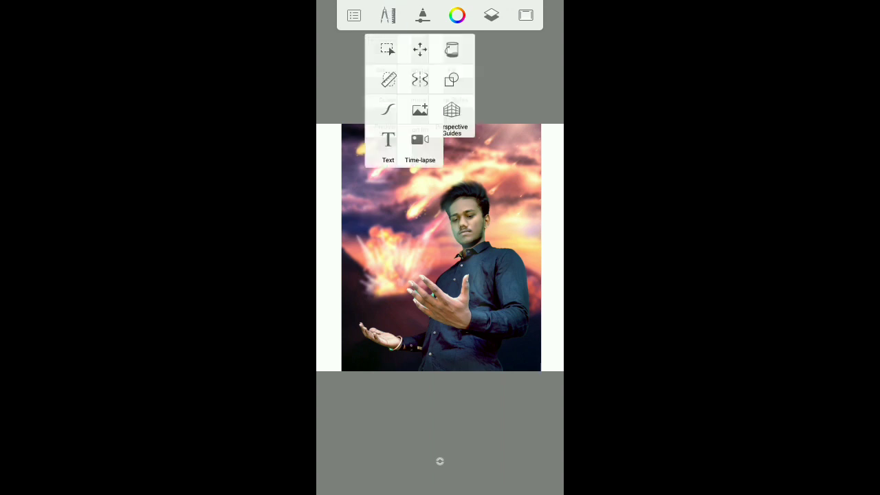
left_click(436, 146)
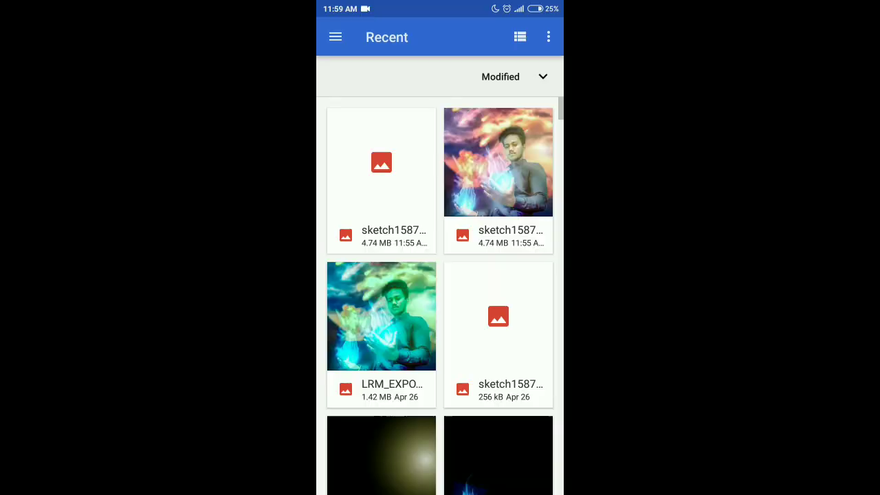
scroll(440, 295, "down", 5)
scroll(504, 323, "up", 2)
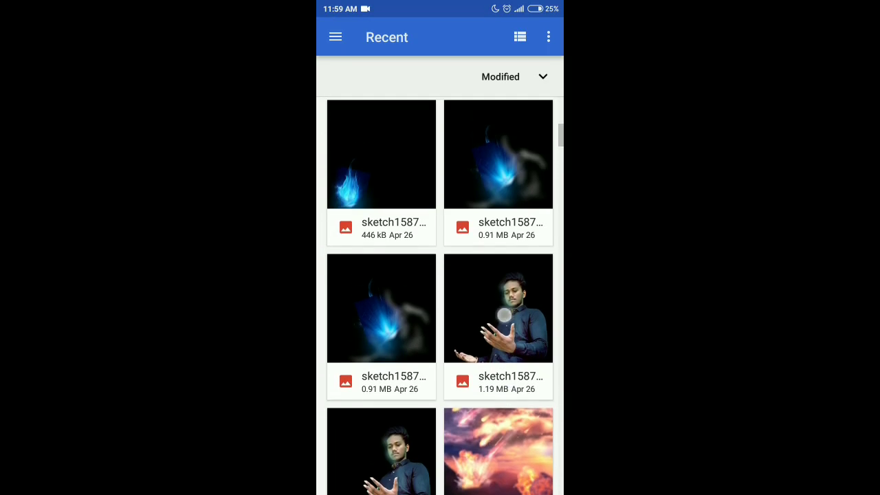
scroll(503, 323, "up", 2)
scroll(503, 256, "down", 2)
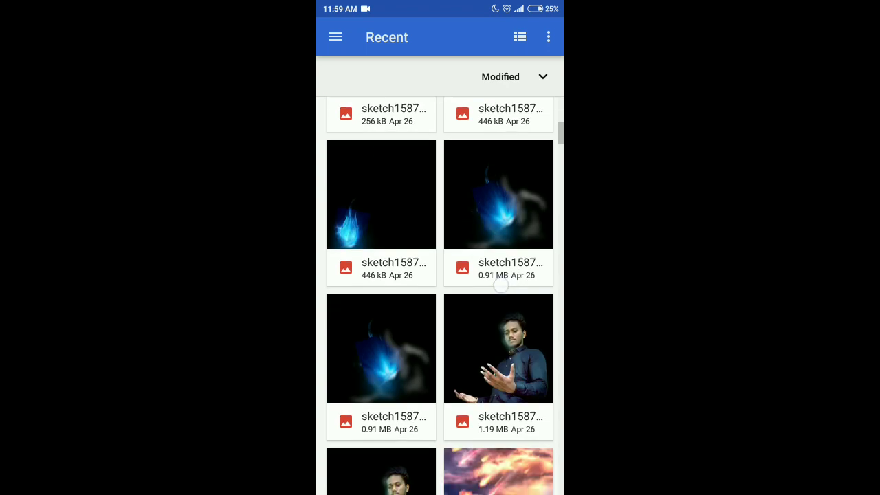
scroll(504, 256, "up", 1)
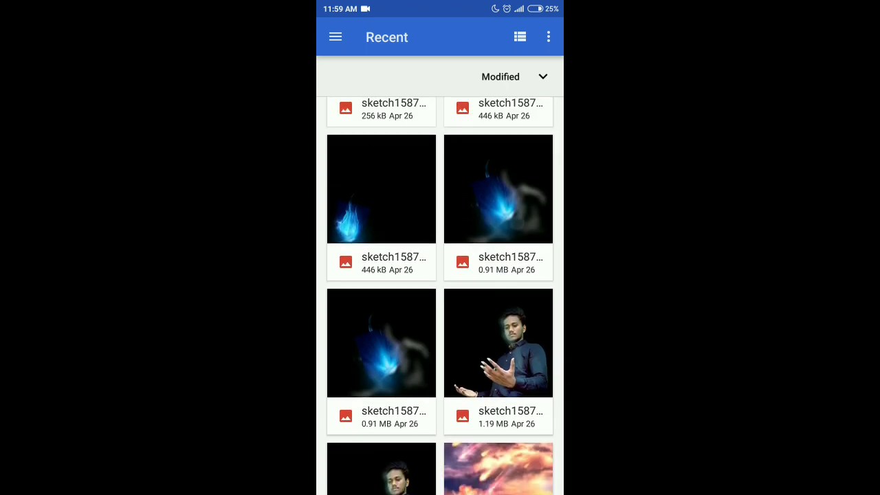
left_click(497, 469)
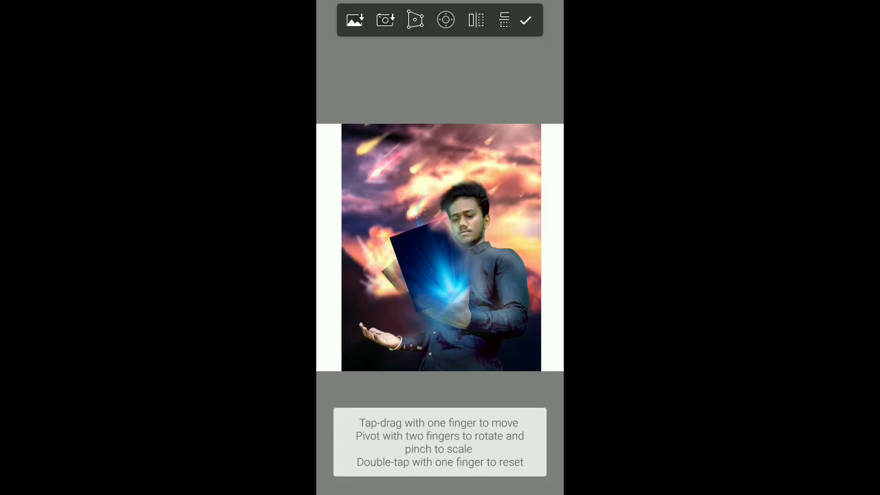
left_click(440, 461)
- Set the glow layer's blending mode to Screen
left_click(491, 15)
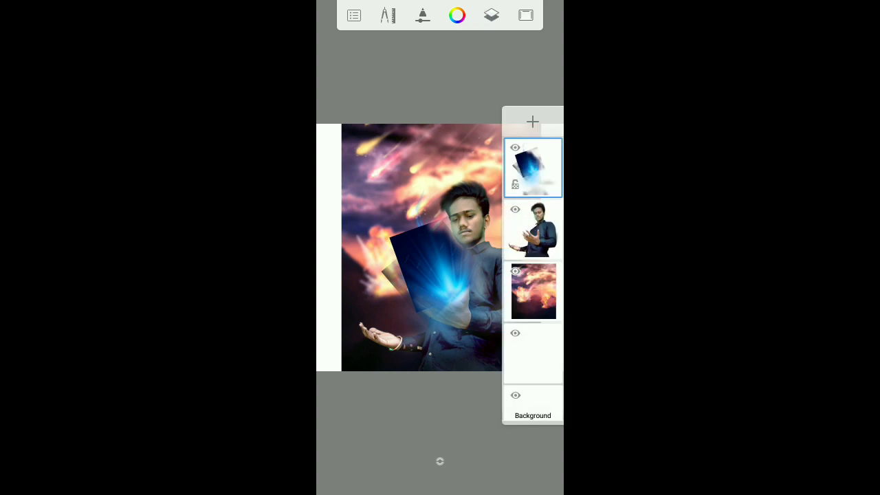
left_click(537, 169)
left_click(517, 260)
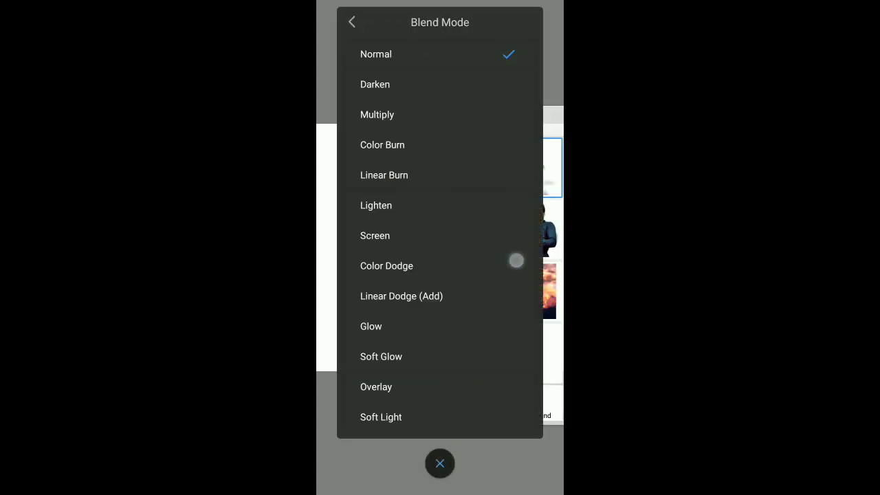
left_click(440, 463)
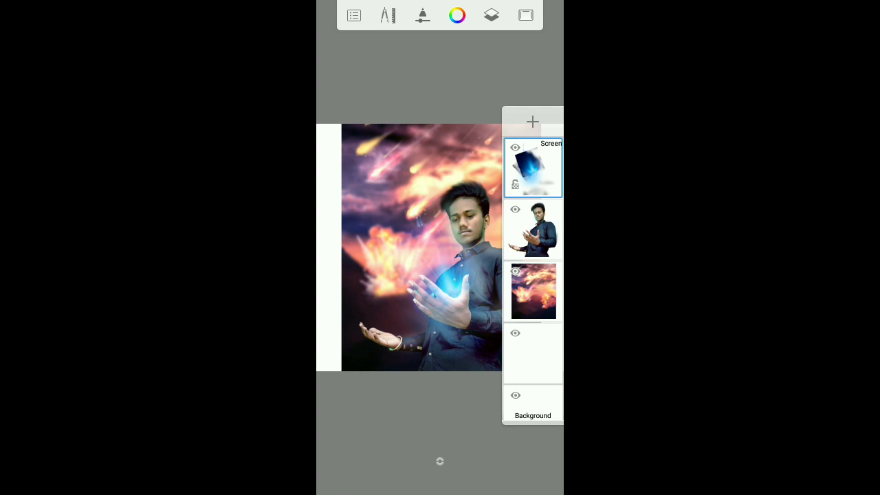
left_click(491, 15)
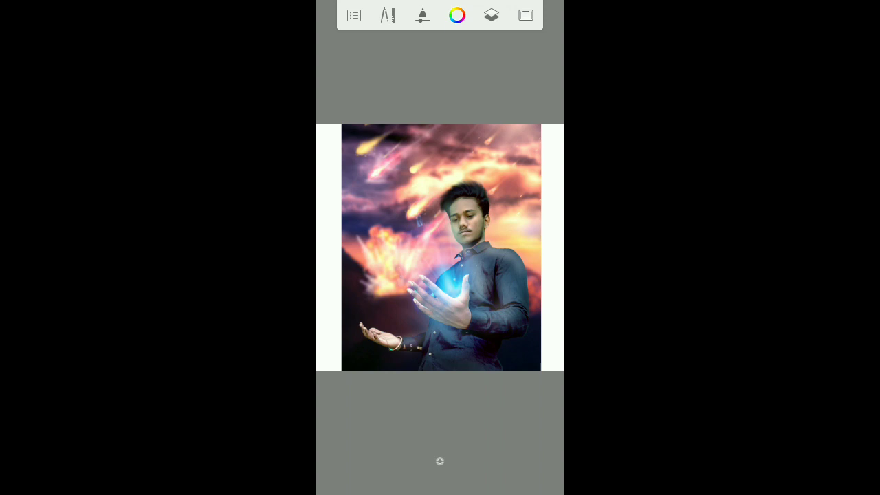
- Import the blue flame image from Recent and place it on the man's lower palm
left_click(388, 15)
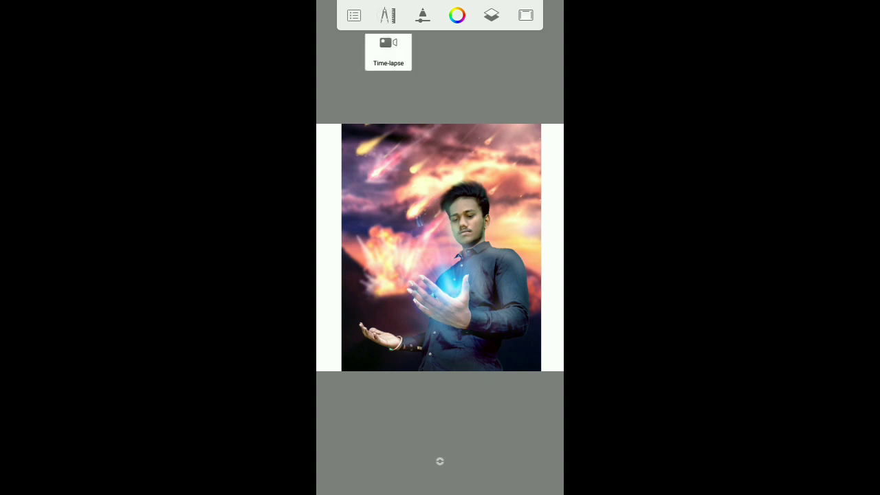
left_click(436, 147)
left_click(355, 20)
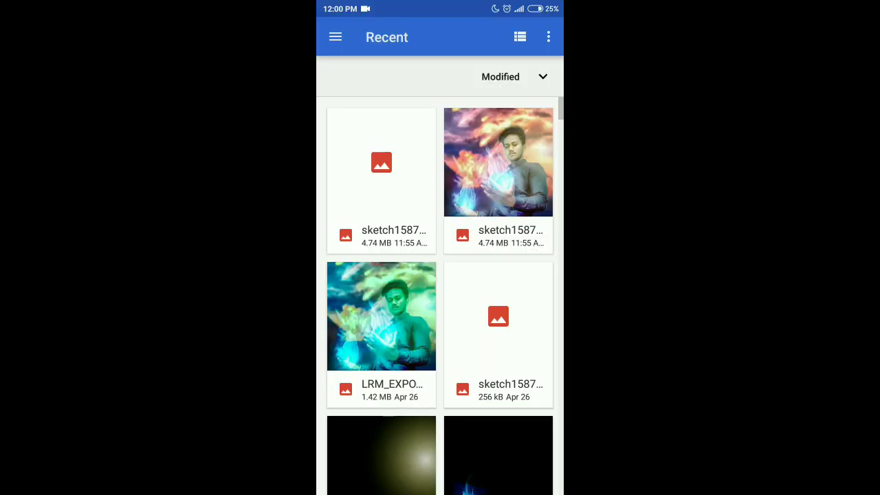
scroll(487, 263, "down", 5)
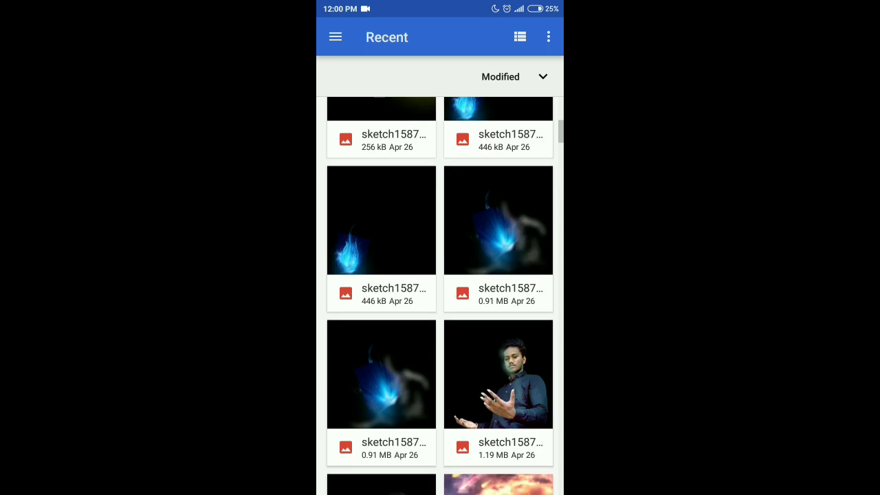
scroll(524, 246, "up", 2)
left_click(505, 190)
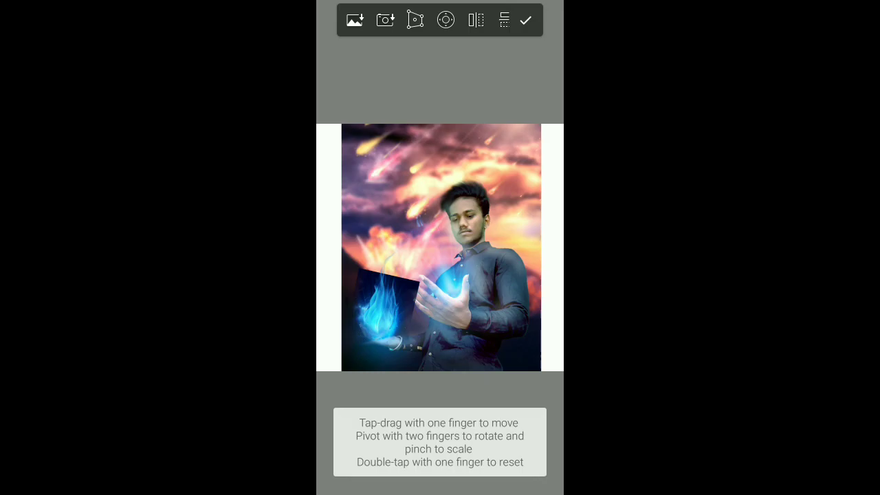
left_click(525, 20)
- Set the flame layer's blending mode to Screen
left_click(490, 15)
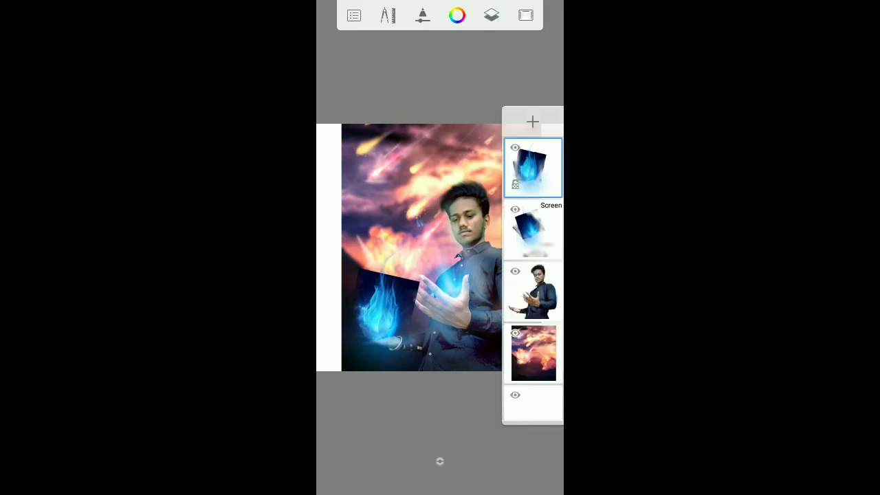
left_click(544, 177)
left_click(509, 264)
left_click(491, 238)
left_click(521, 453)
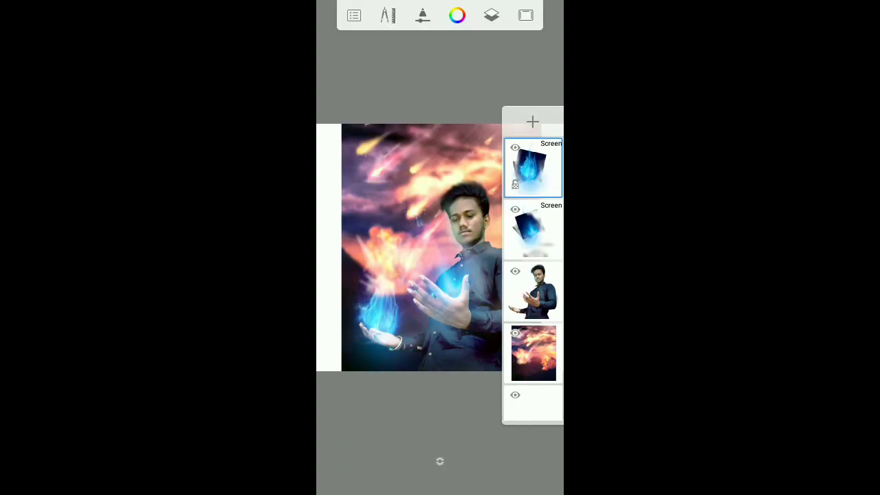
left_click(387, 16)
left_click(436, 147)
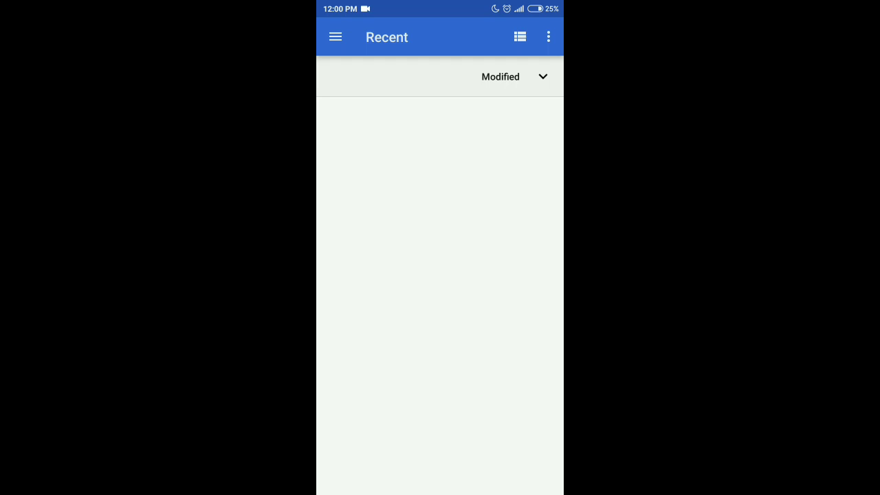
- Import another blue flame picture from Recent for the man's raised hand
scroll(521, 357, "down", 5)
scroll(516, 330, "down", 3)
scroll(510, 301, "down", 5)
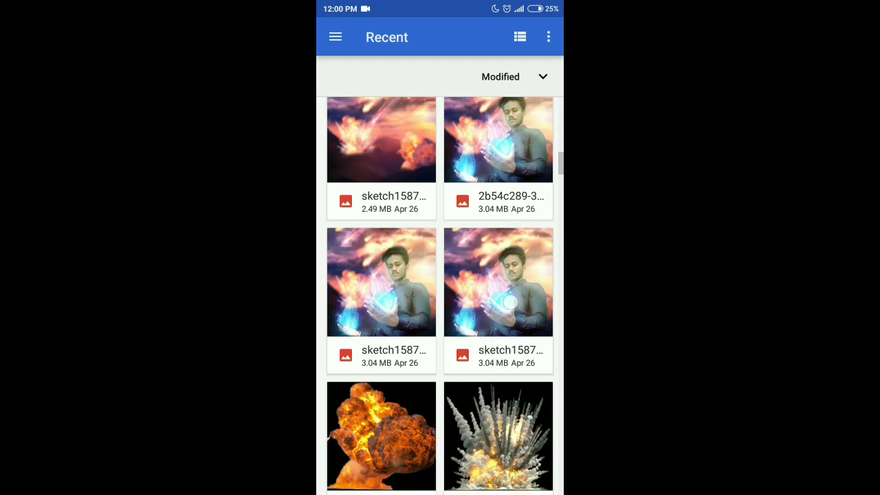
scroll(509, 301, "down", 5)
scroll(505, 295, "down", 3)
scroll(506, 289, "down", 5)
scroll(501, 279, "down", 5)
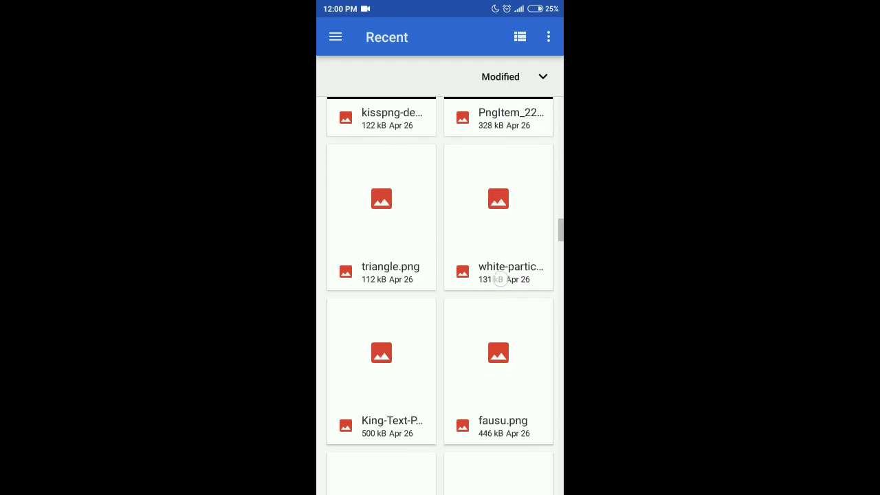
scroll(500, 279, "down", 5)
scroll(499, 280, "down", 5)
scroll(500, 279, "down", 5)
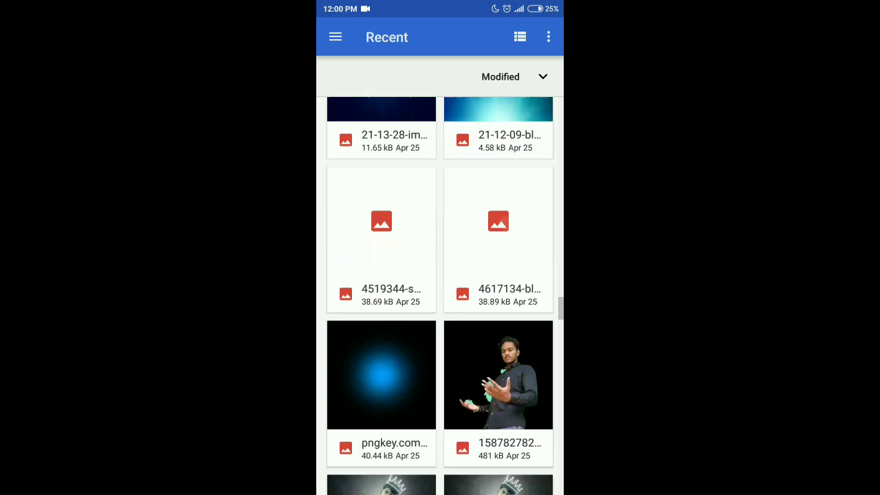
scroll(440, 296, "down", 3)
scroll(440, 296, "down", 5)
scroll(440, 296, "down", 3)
scroll(440, 296, "down", 1)
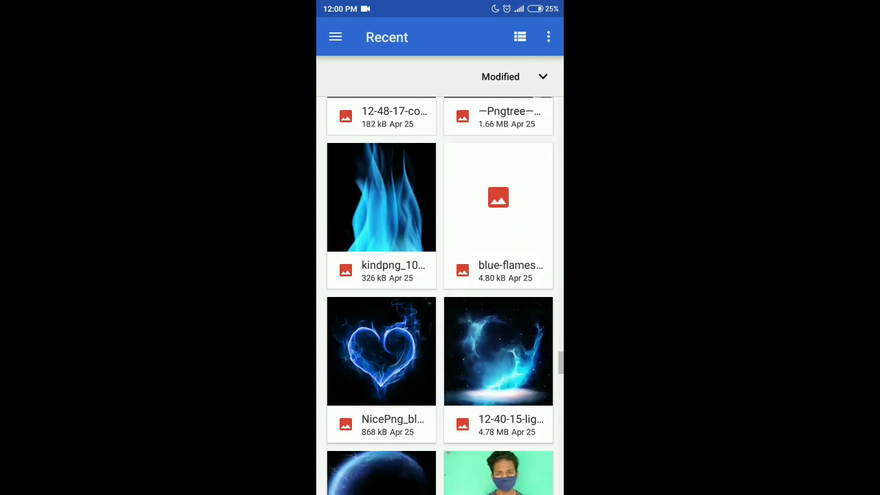
left_click(402, 218)
left_click(525, 20)
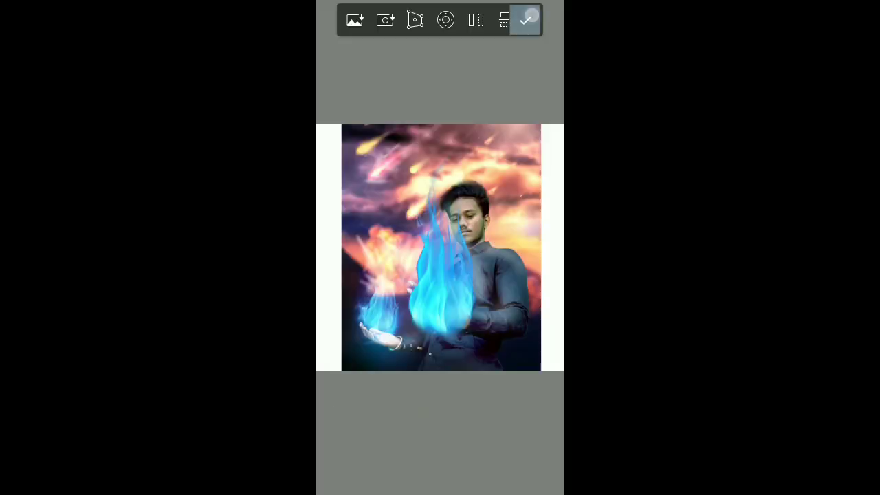
- Blend the new flame layer in Screen mode
left_click(491, 17)
left_click(539, 179)
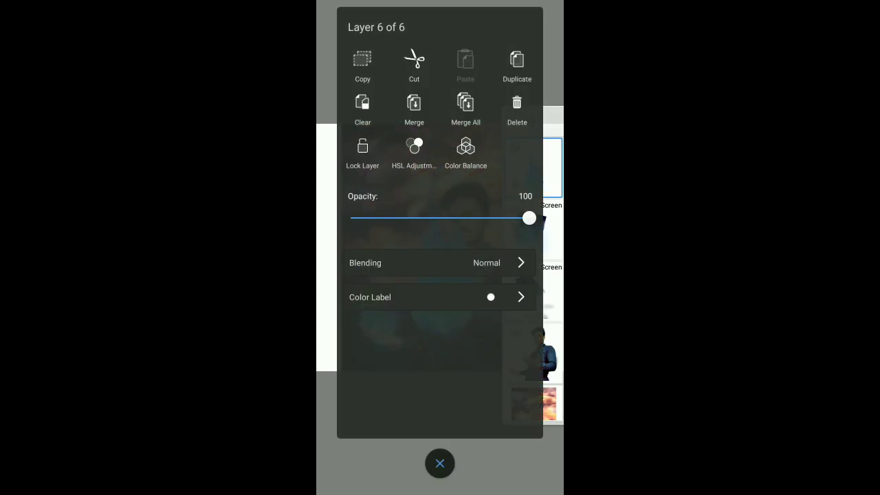
left_click(495, 262)
left_click(538, 442)
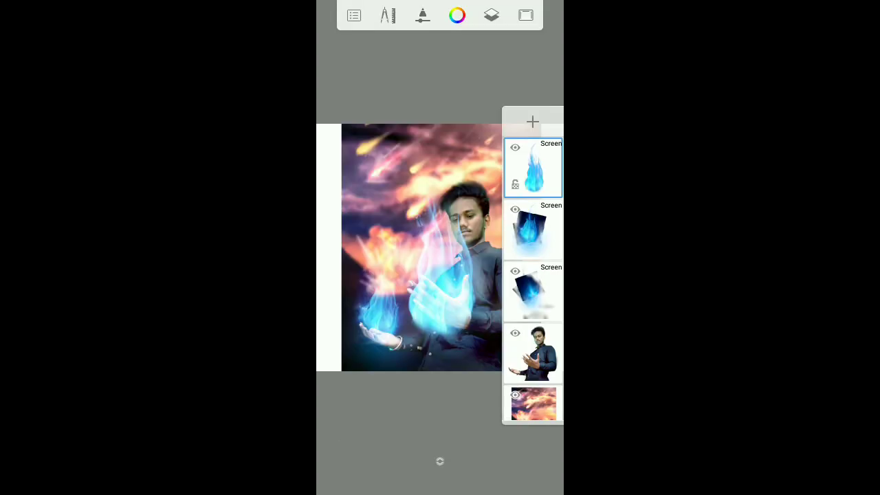
left_click(388, 16)
- Scale the raised-hand flame to 64% and rotate it 18°
left_click(436, 47)
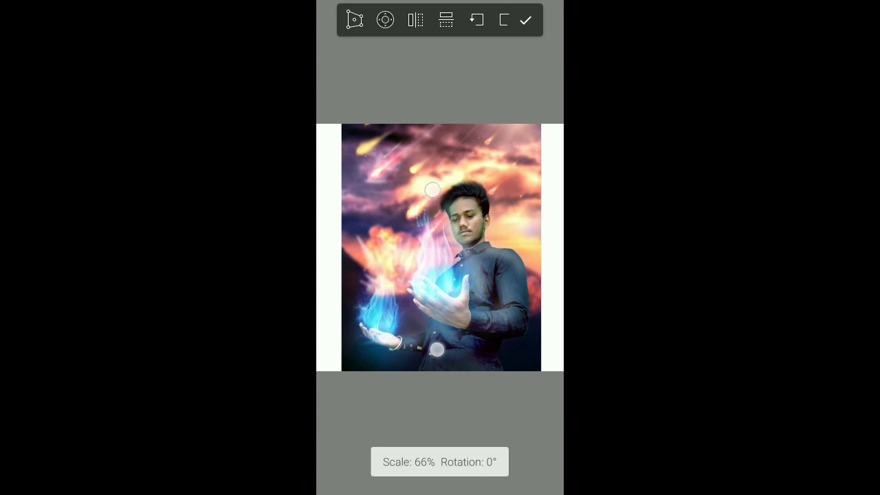
mouse_move(437, 350)
left_mouse_down()
mouse_move(488, 373)
mouse_move(486, 388)
mouse_move(477, 379)
left_mouse_up()
left_click(525, 20)
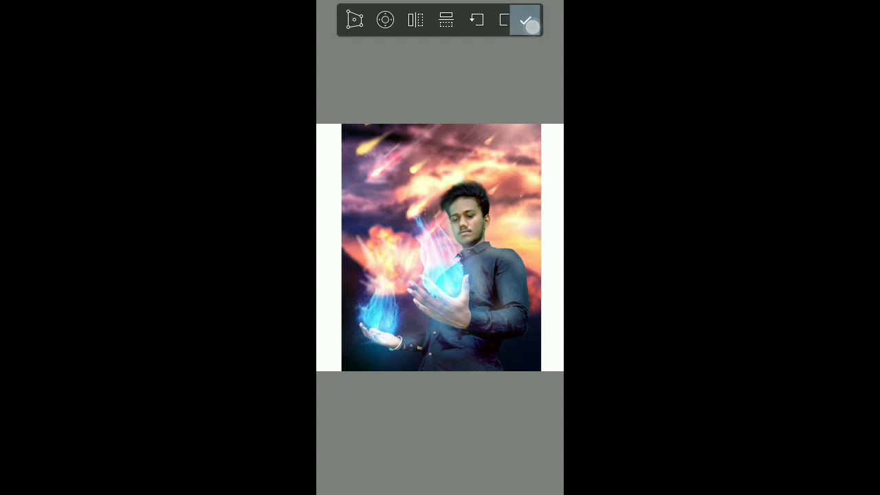
- Import the blue energy burst image from the device's recent images
left_click(387, 15)
left_click(438, 151)
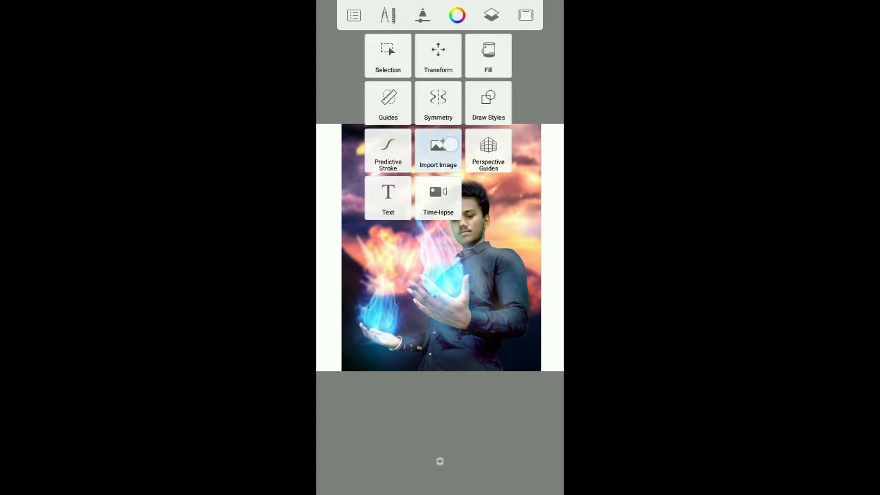
left_click(440, 61)
scroll(508, 275, "down", 2)
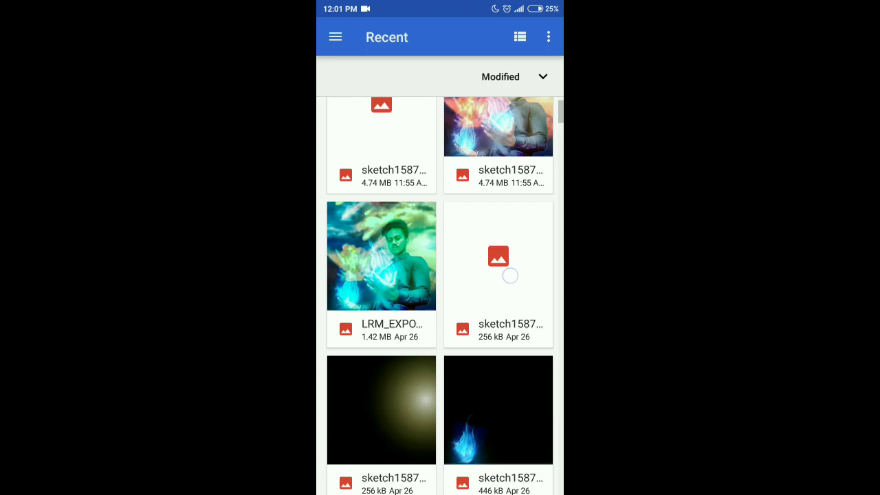
scroll(482, 262, "down", 10)
scroll(481, 261, "down", 10)
scroll(468, 243, "down", 5)
scroll(468, 244, "down", 5)
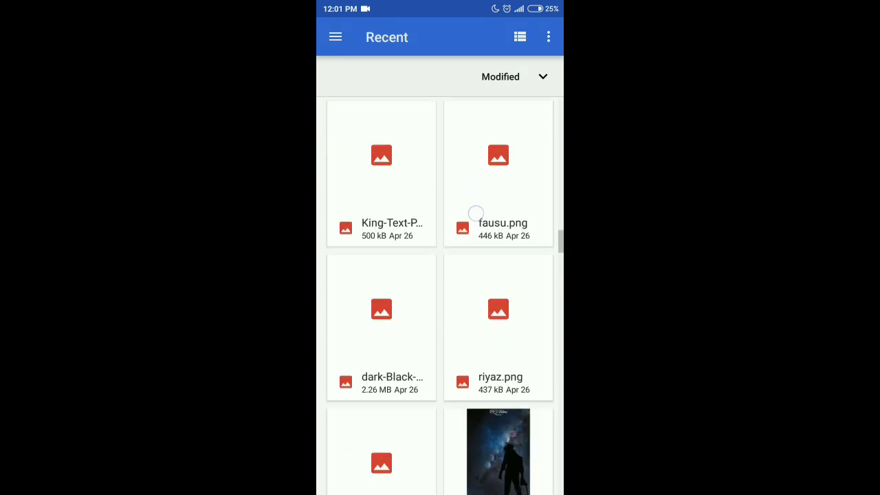
scroll(474, 227, "down", 10)
scroll(474, 247, "down", 10)
scroll(474, 268, "down", 5)
scroll(467, 248, "down", 10)
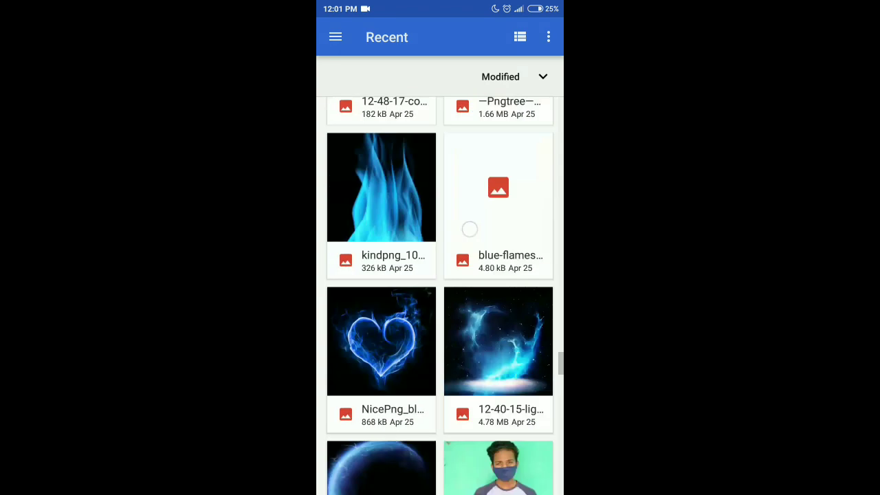
scroll(468, 229, "down", 3)
left_click(499, 258)
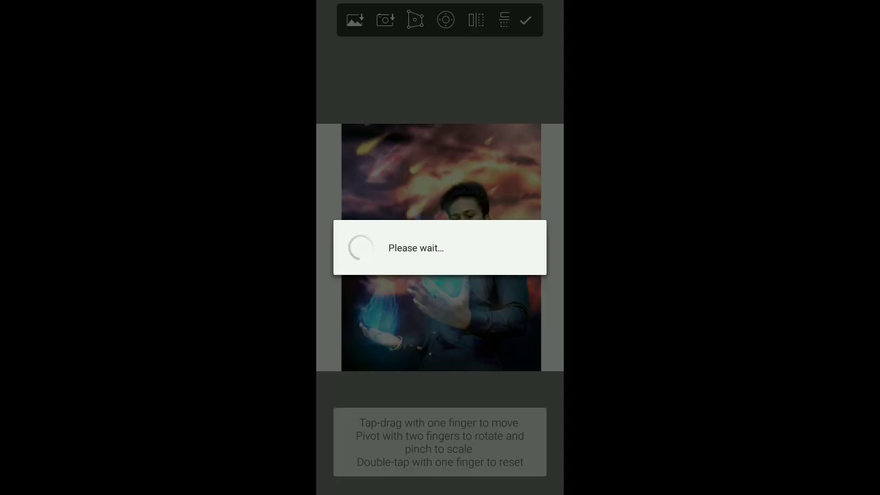
- Place the blue energy burst and give its layer a glowing light blend mode
left_click(525, 20)
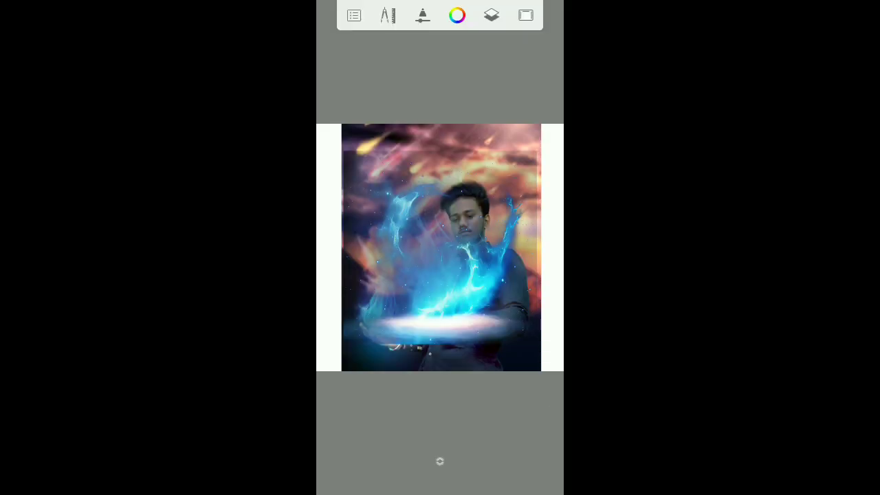
left_click(492, 12)
left_click(533, 167)
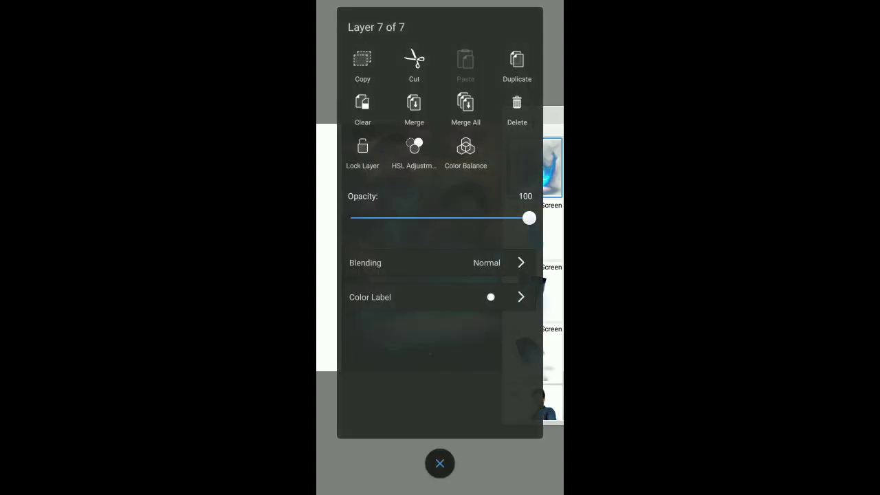
left_click(481, 261)
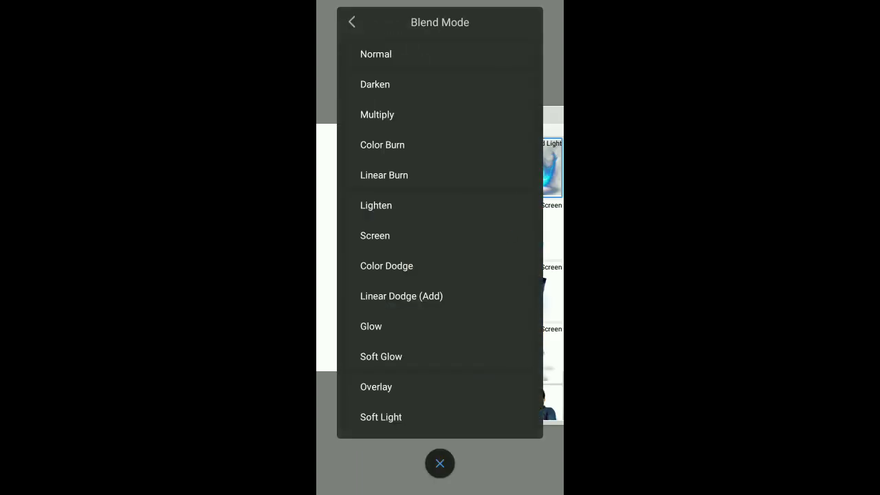
left_click(508, 453)
- Shrink the burst to about 43% and tilt it roughly 32° across the hands
left_click(353, 13)
left_click(436, 59)
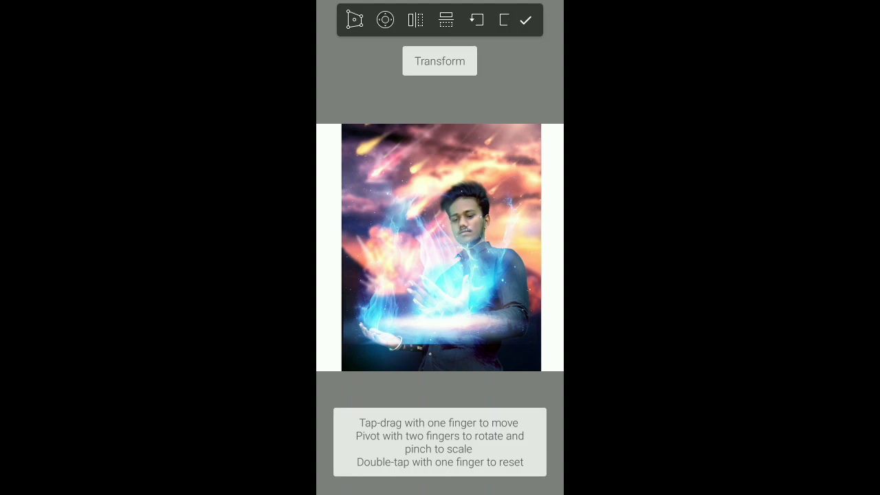
left_click_drag(473, 343, 489, 321)
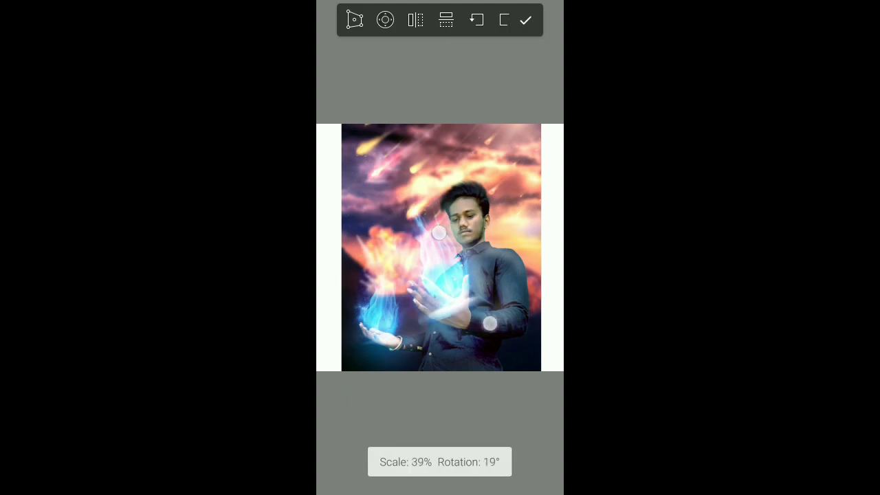
left_click_drag(483, 353, 488, 379)
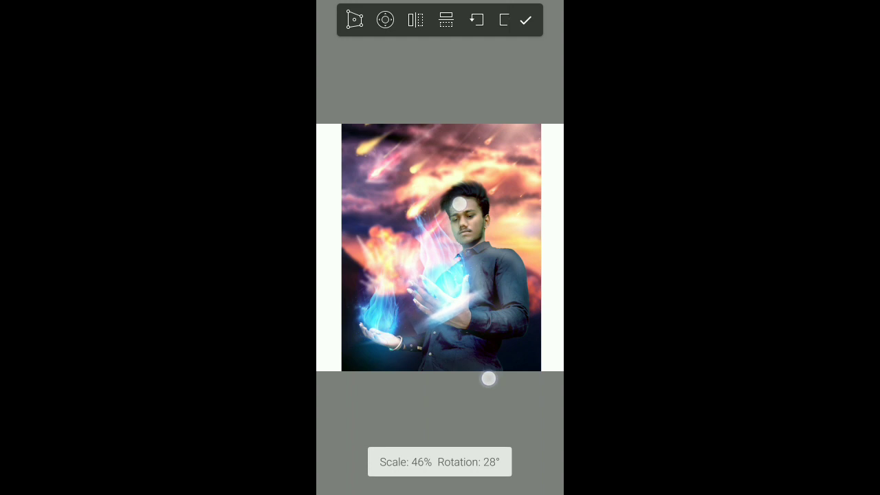
left_click_drag(488, 379, 493, 364)
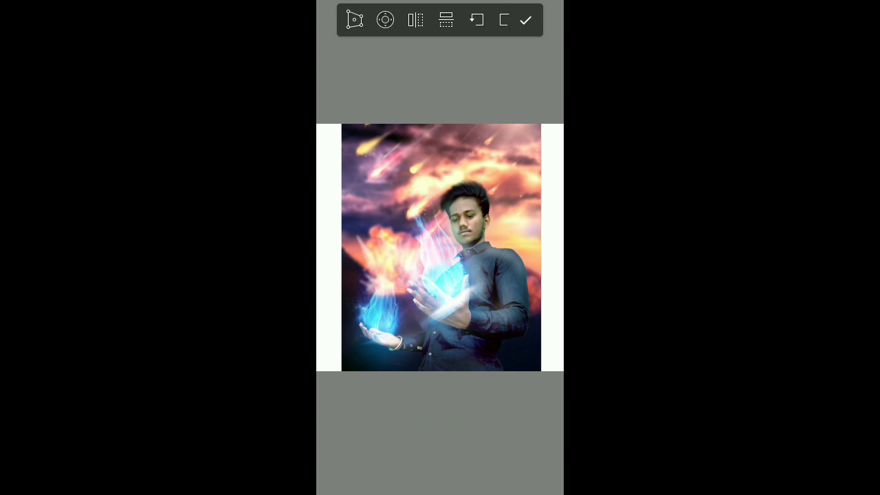
left_click(525, 20)
- Select the Soft Eraser brush at size 85.9 and 100% strength, zoomed on the hands
left_click(423, 15)
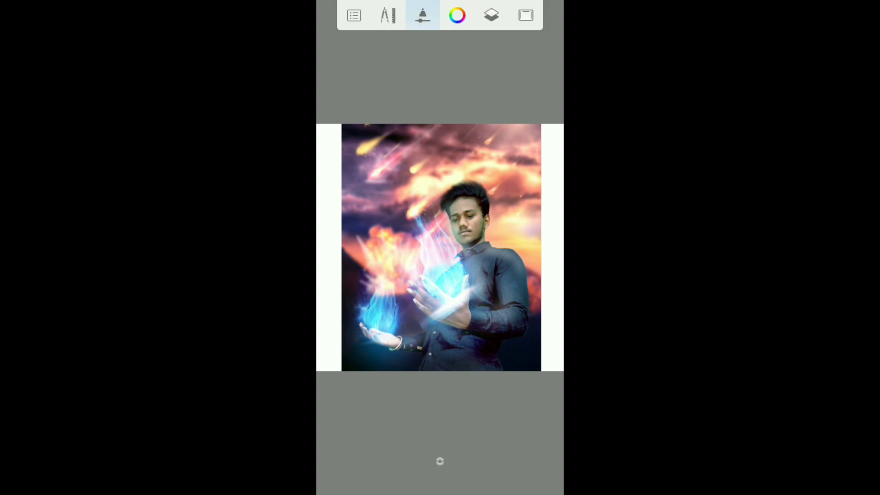
left_click(517, 319)
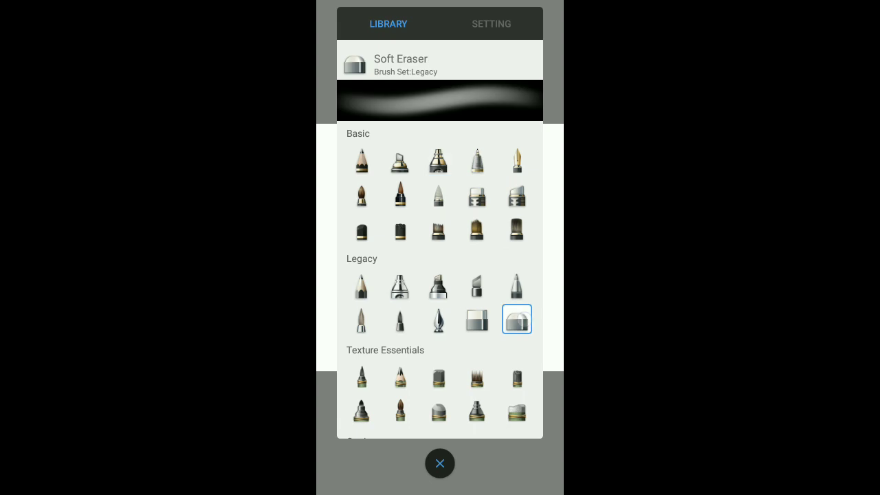
left_click(517, 319)
left_click_drag(462, 243, 511, 153)
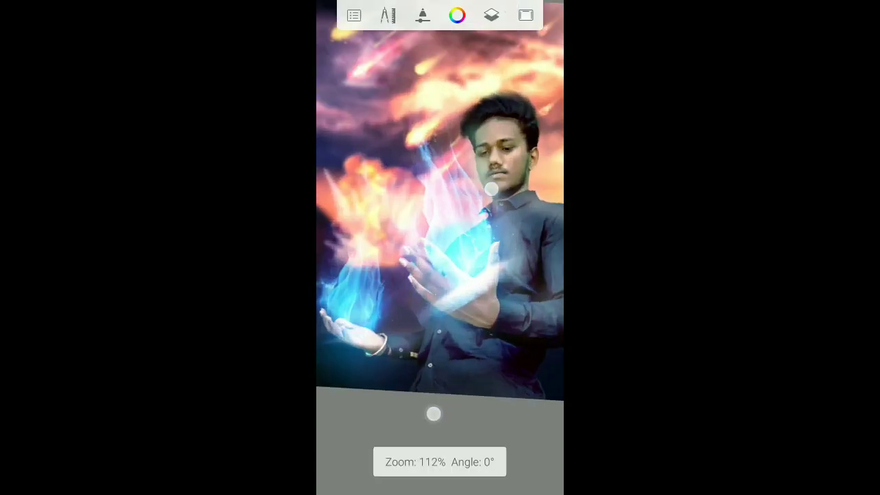
left_click(436, 313)
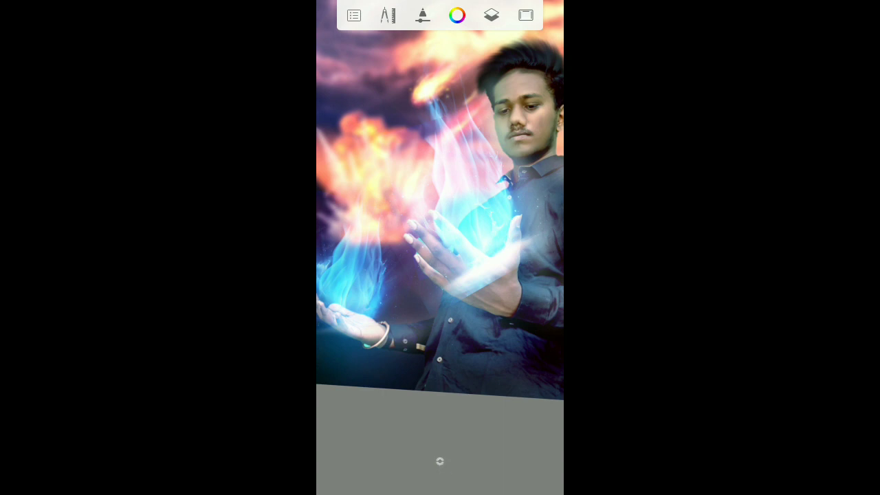
left_click(440, 462)
left_click(439, 399)
left_click(491, 23)
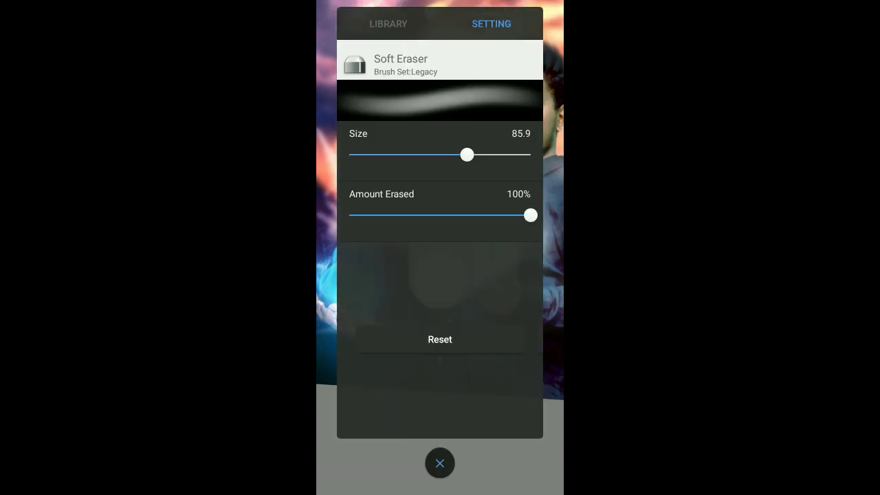
left_click(440, 463)
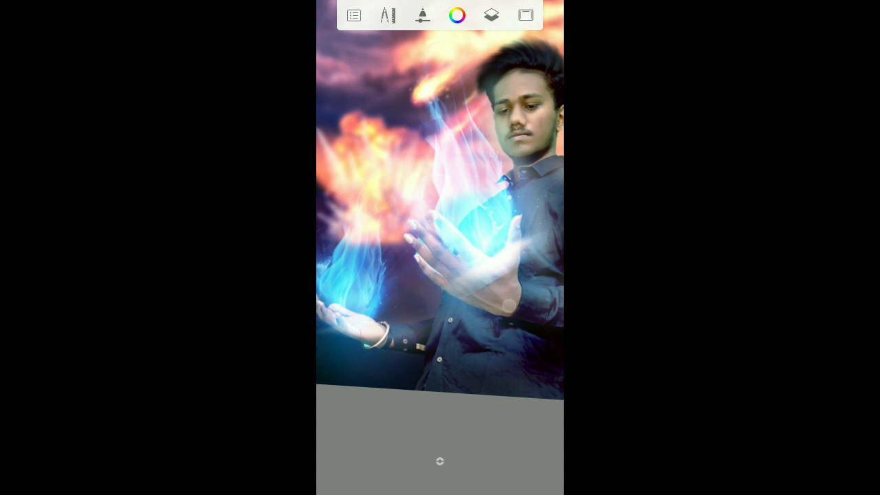
- Erase the stray glow over the sleeve and shirt, then view the whole composite
mouse_move(506, 340)
left_mouse_down()
mouse_move(522, 333)
mouse_move(529, 339)
left_mouse_up()
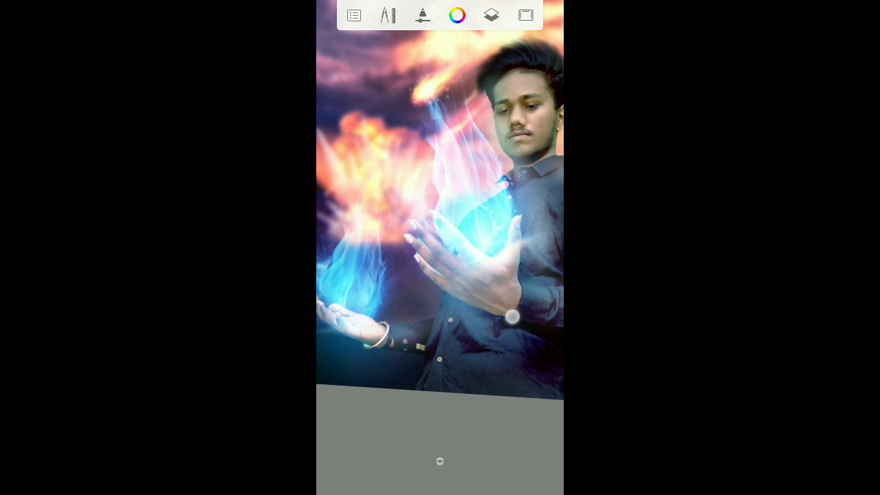
mouse_move(489, 365)
left_mouse_down()
mouse_move(454, 306)
mouse_move(463, 301)
left_mouse_up()
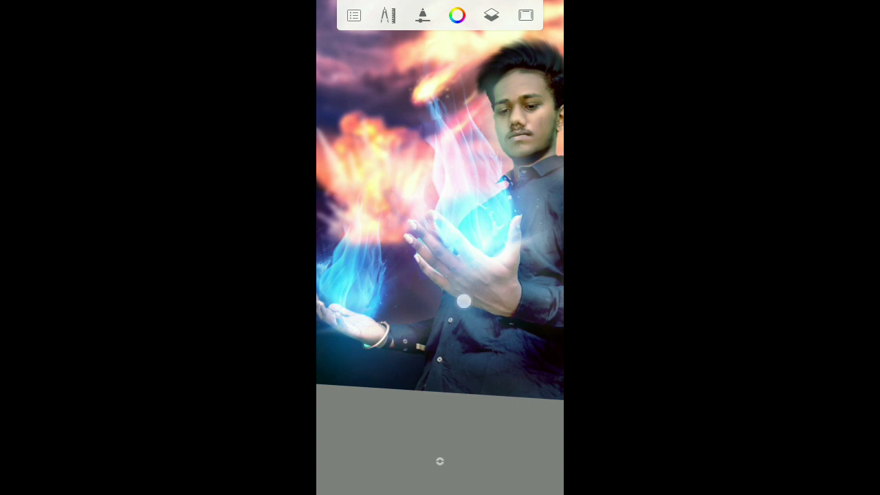
mouse_move(418, 406)
left_mouse_down()
mouse_move(468, 389)
mouse_move(460, 395)
mouse_move(460, 365)
mouse_move(529, 193)
left_mouse_up()
left_click_drag(444, 364, 420, 408)
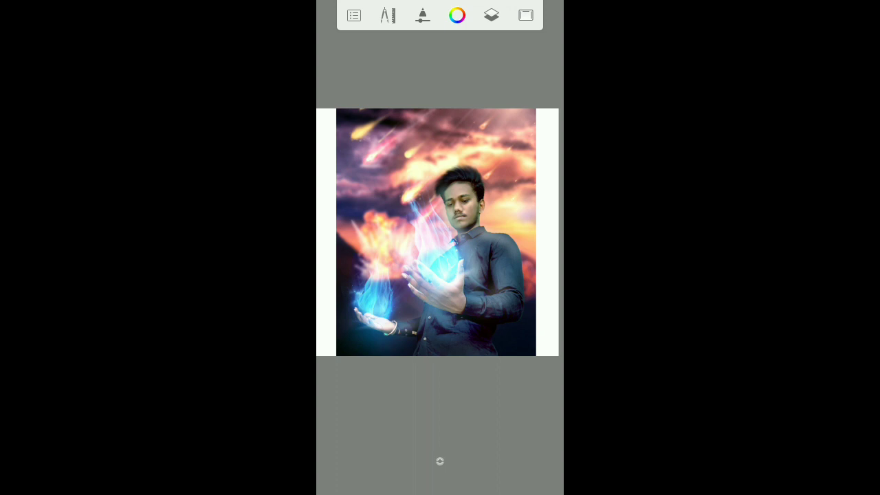
- Select the third flame layer and touch up the area near the wrist
left_click(491, 15)
left_click(533, 293)
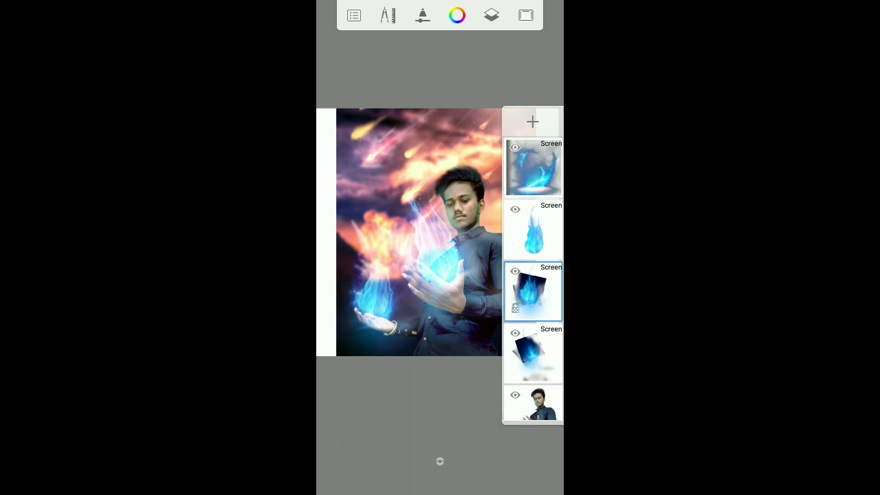
left_click(459, 388)
left_click_drag(371, 380, 419, 423)
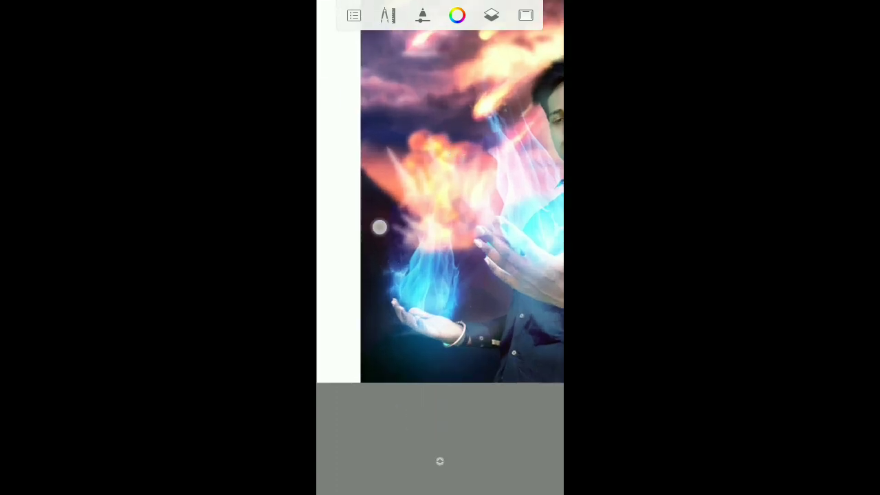
left_click_drag(377, 250, 404, 219)
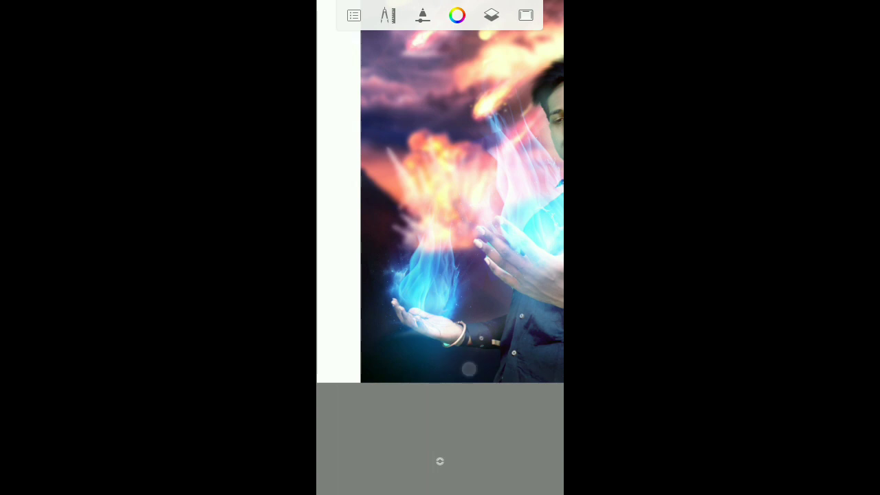
left_click_drag(468, 369, 457, 362)
scroll(440, 207, "down", 3)
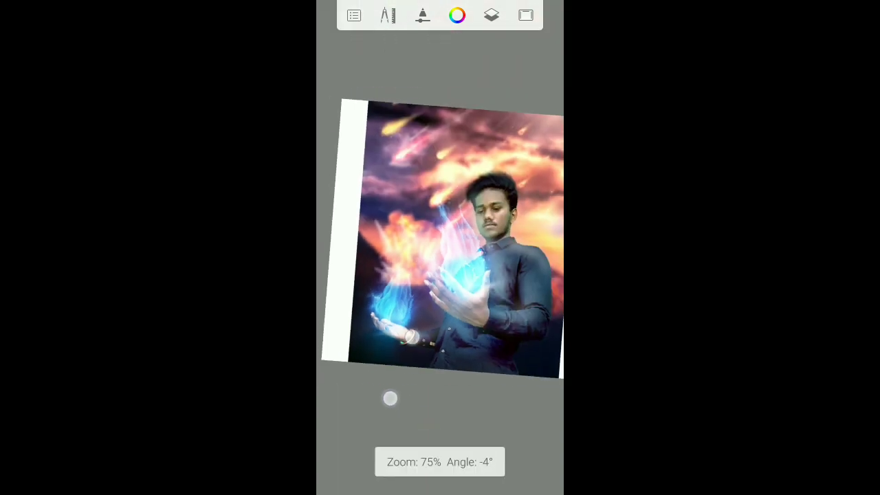
- Select the fourth layer and restore an upright, full view of the artwork
left_click(491, 15)
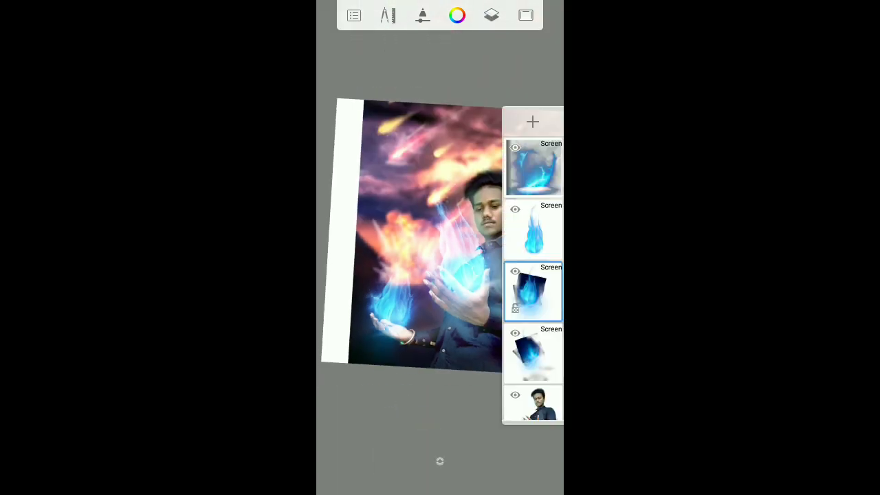
left_click(533, 354)
left_click(491, 15)
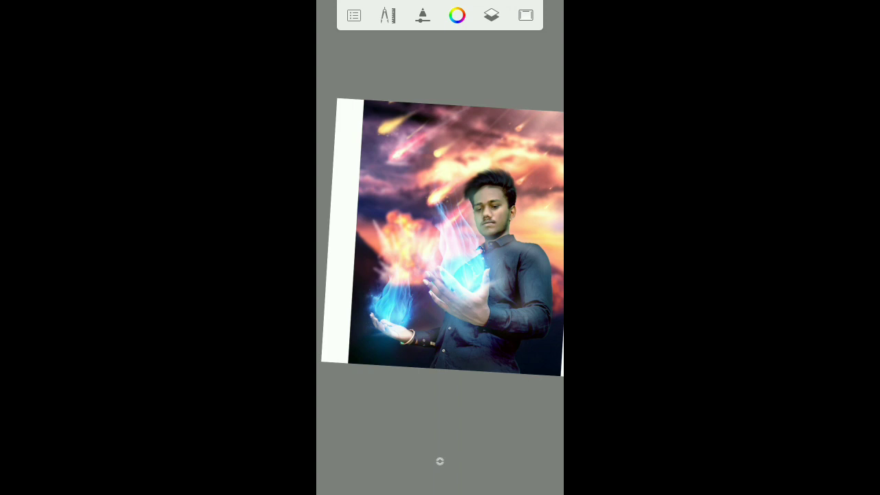
mouse_move(440, 103)
left_mouse_down()
mouse_move(409, 84)
mouse_move(420, 84)
left_mouse_up()
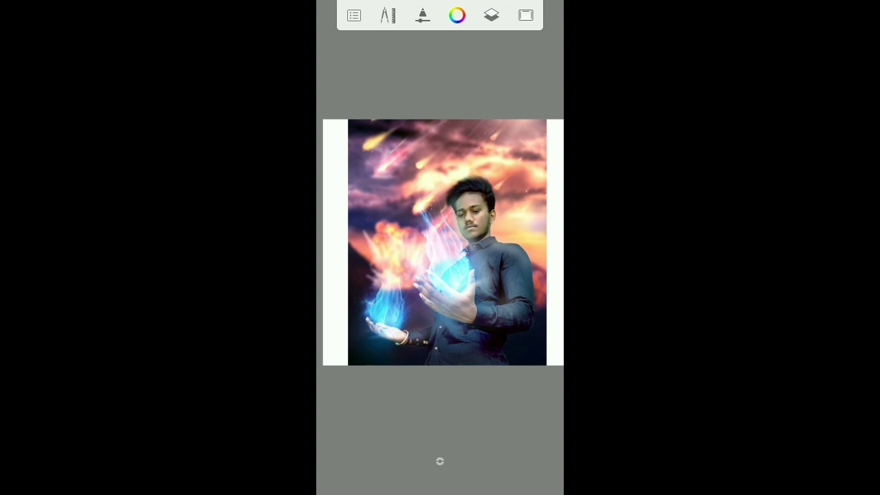
left_click_drag(422, 92, 430, 96)
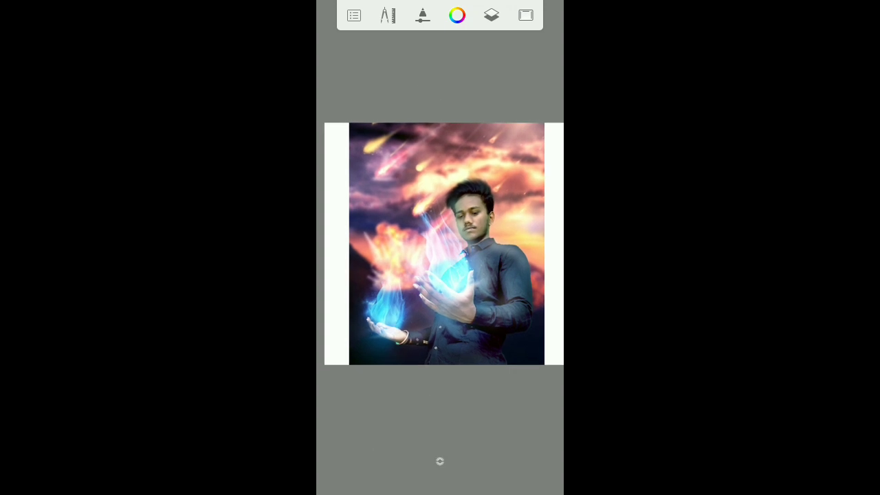
- Import the soft light-glow photo from the device's Recent images
left_click(491, 15)
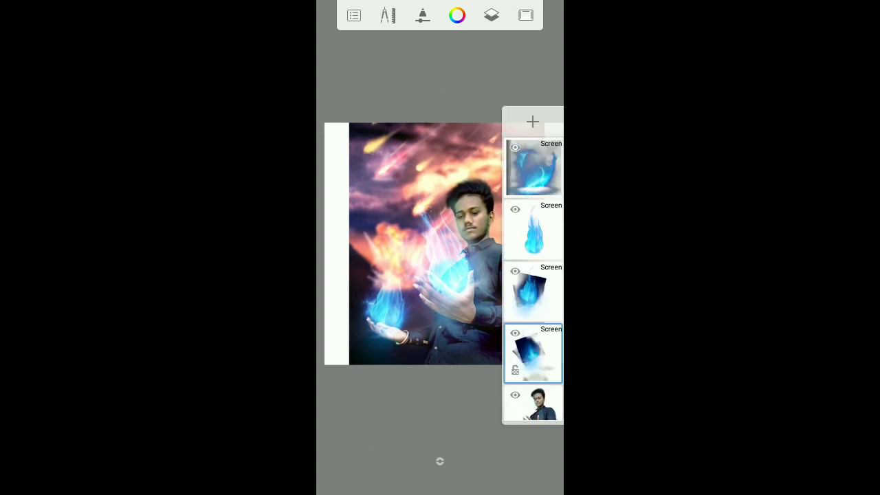
left_click(388, 15)
left_click(438, 155)
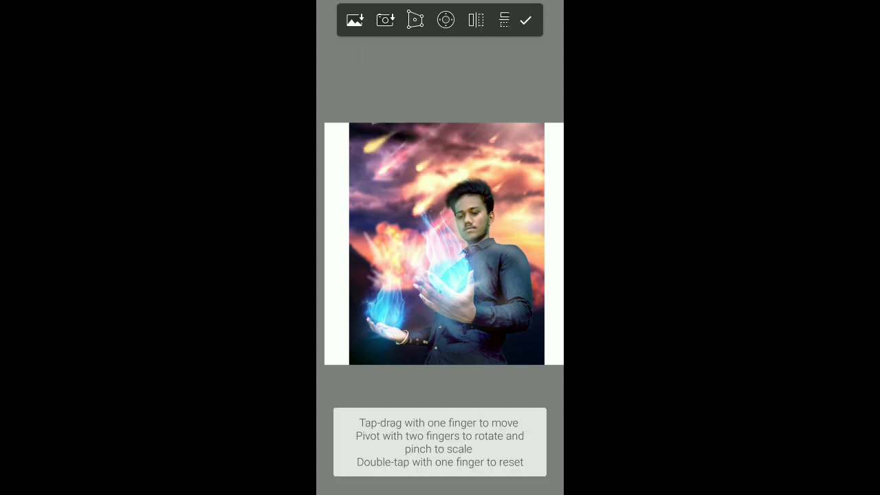
scroll(518, 334, "down", 5)
scroll(481, 275, "up", 2)
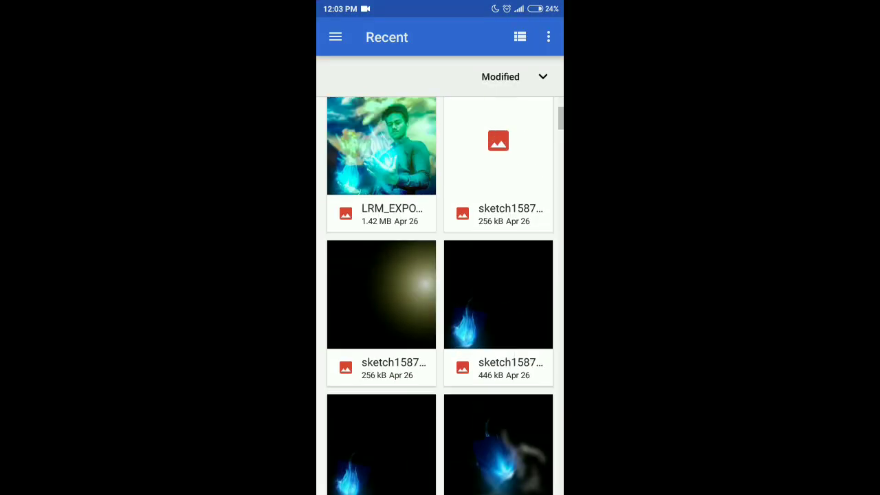
left_click(399, 282)
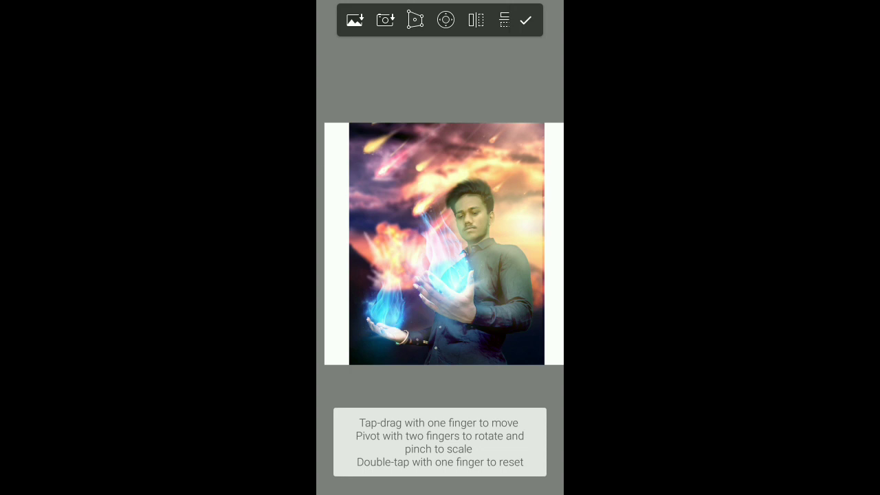
- Fine-tune the imported glow image's position and confirm its placement
left_click(513, 162)
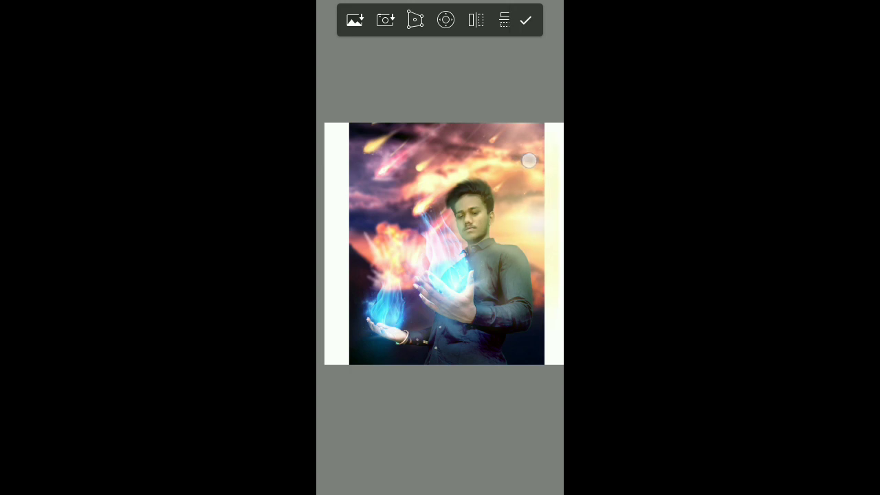
left_click_drag(521, 163, 514, 164)
left_click(525, 20)
- Set the new glow layer's blend mode to Screen
left_click(491, 14)
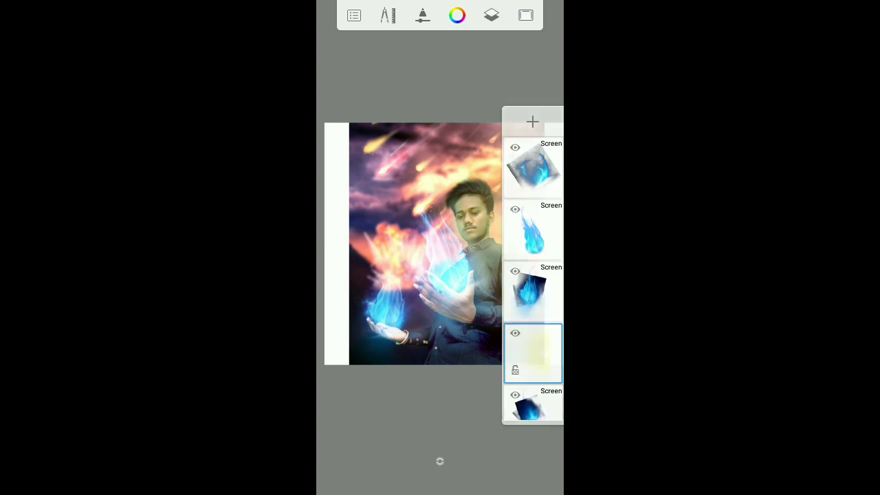
left_click(534, 352)
left_click(512, 269)
left_click(482, 236)
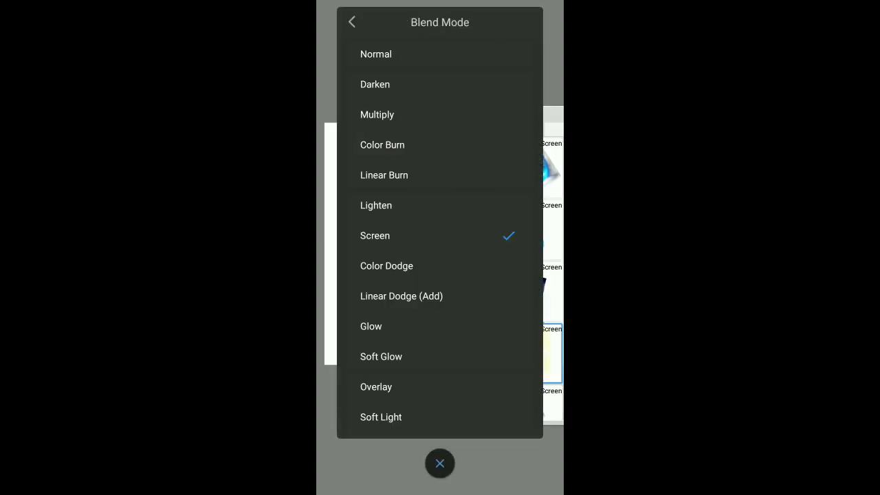
left_click(440, 463)
left_click(476, 371)
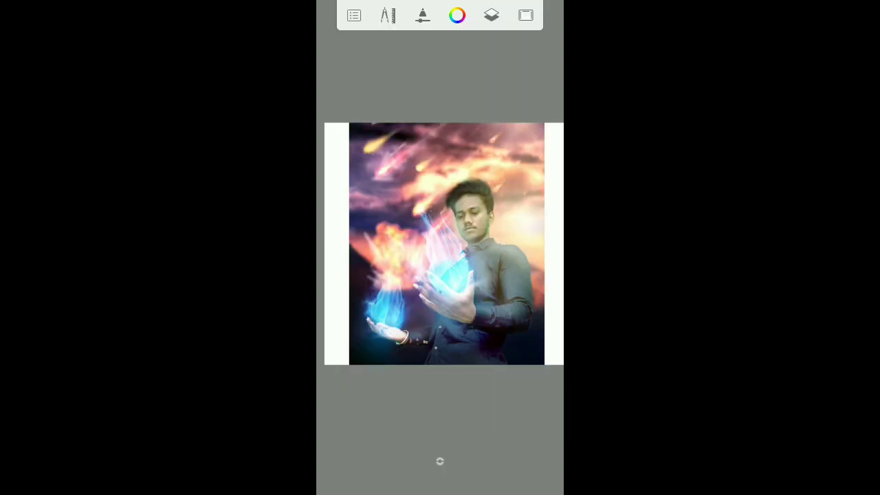
left_click(440, 99)
left_click(491, 15)
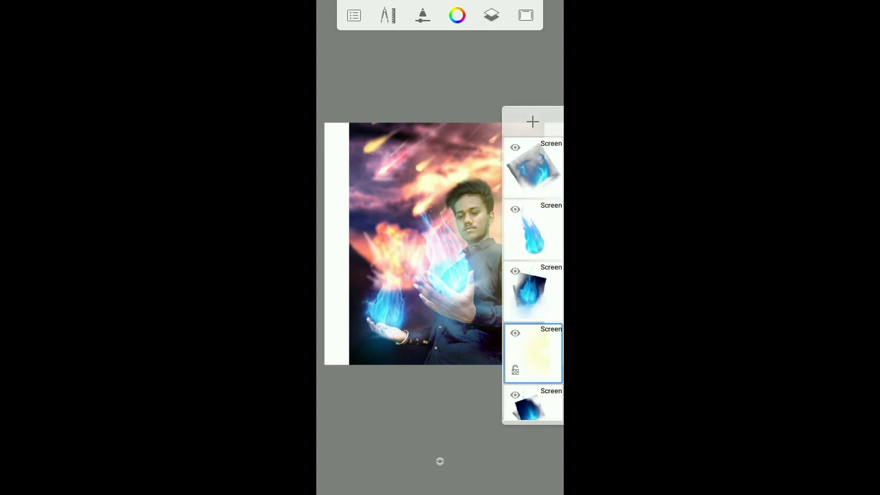
- Select the meteor-sky background layer and transform it slightly to the left
scroll(533, 275, "down", 3)
left_click(534, 284)
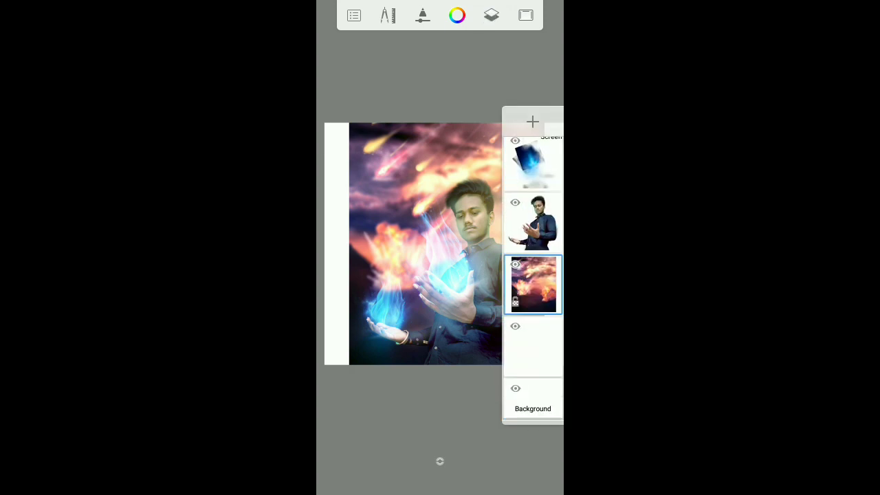
left_click(388, 15)
left_click(436, 55)
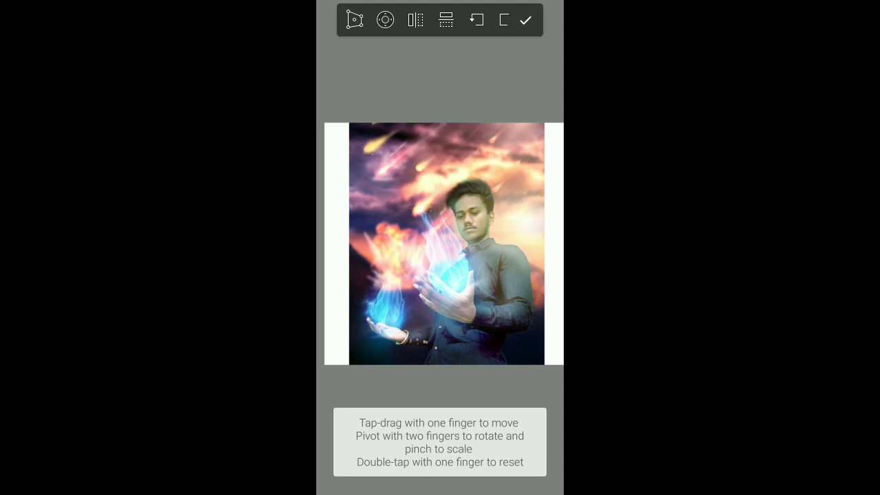
left_click_drag(447, 392, 449, 393)
left_click_drag(431, 98, 430, 98)
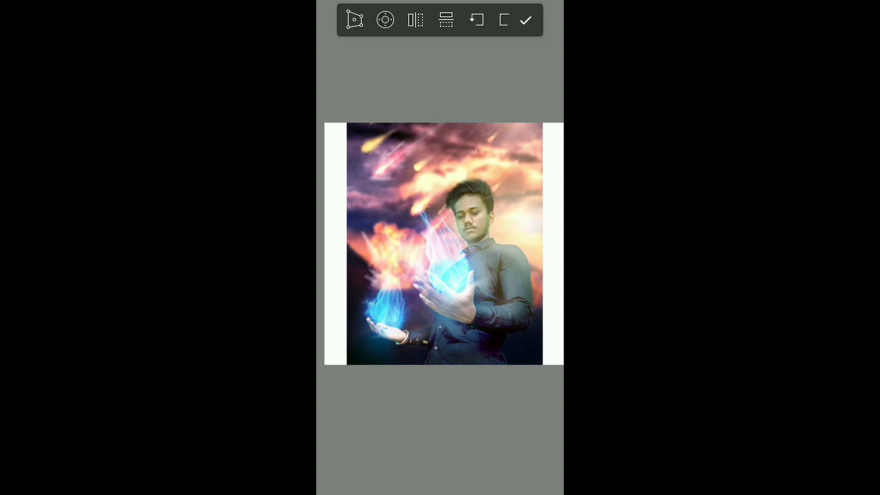
left_click(525, 20)
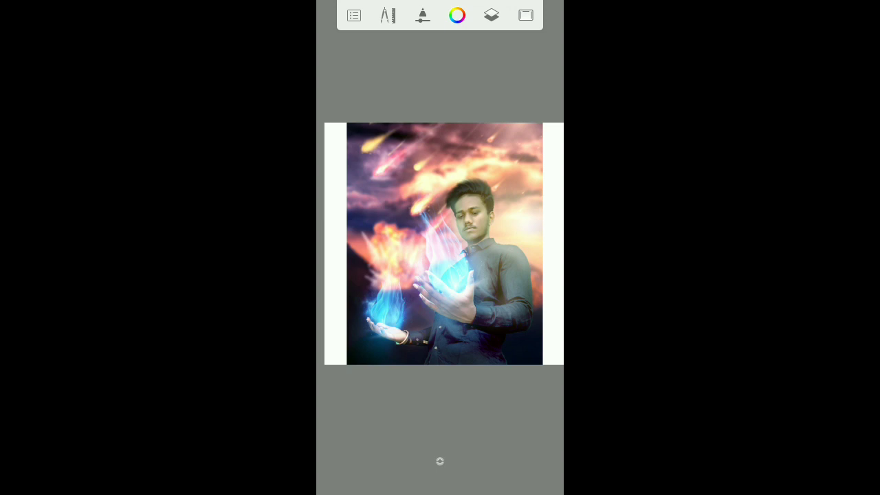
left_click(354, 15)
- Share the composite to Lightroom via Share > Others > Add to Lr
left_click(401, 282)
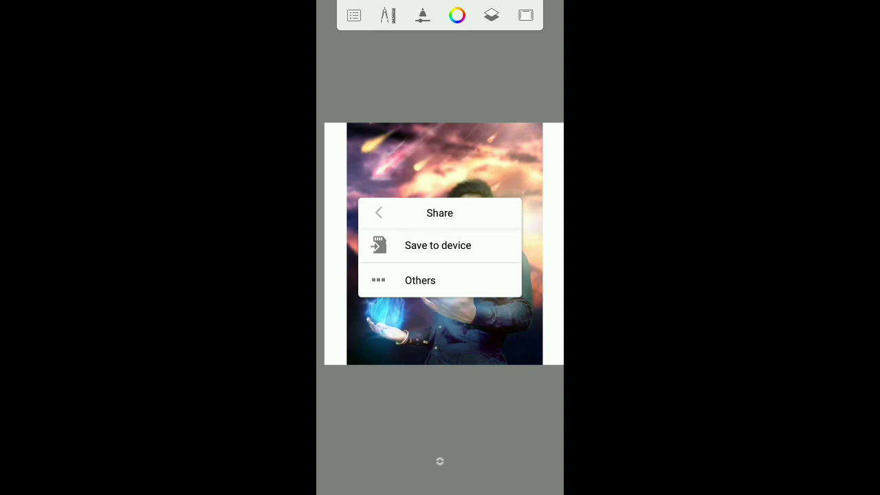
left_click(438, 245)
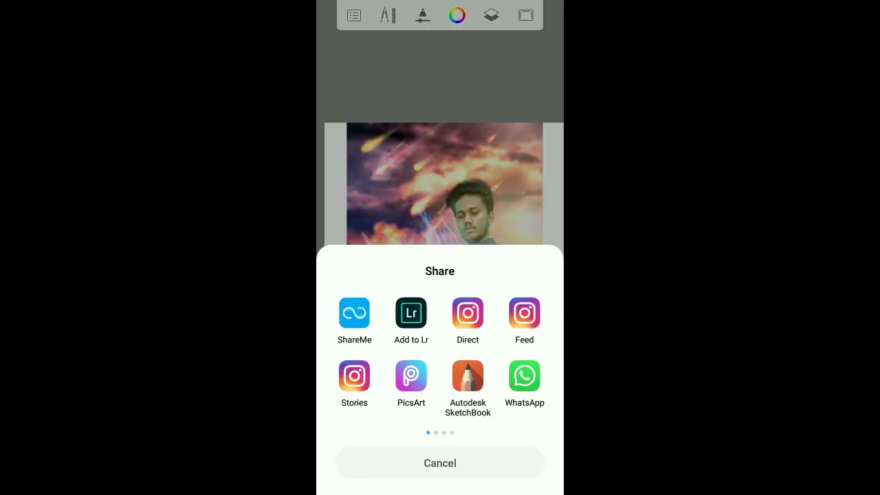
left_click(411, 314)
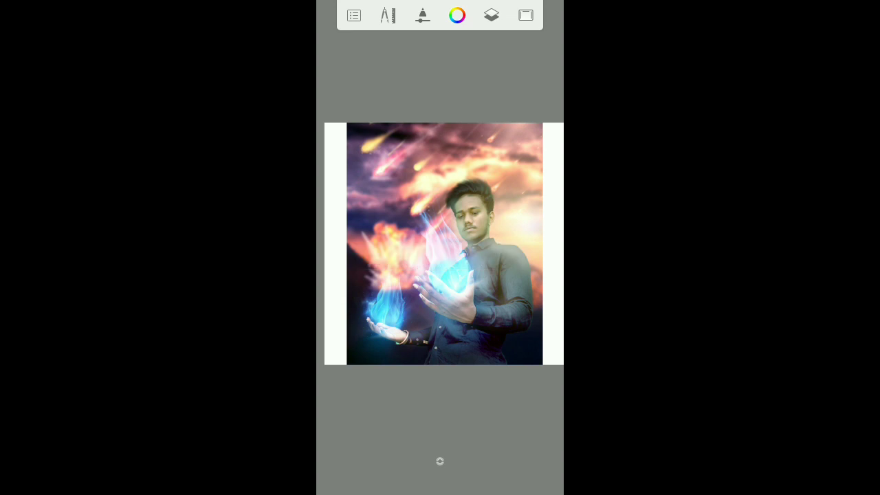
- Go to the home screen and launch Lightroom from its notification
key("super")
left_click_drag(385, 206, 522, 207)
left_click_drag(536, 3, 536, 206)
left_click(440, 450)
- Open the newest composite from Lightroom's All Photos for editing
left_click(484, 361)
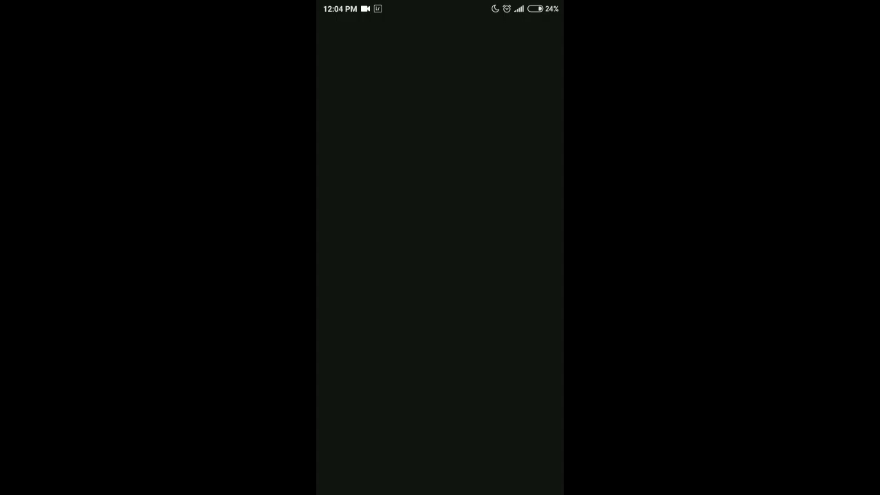
left_click(407, 85)
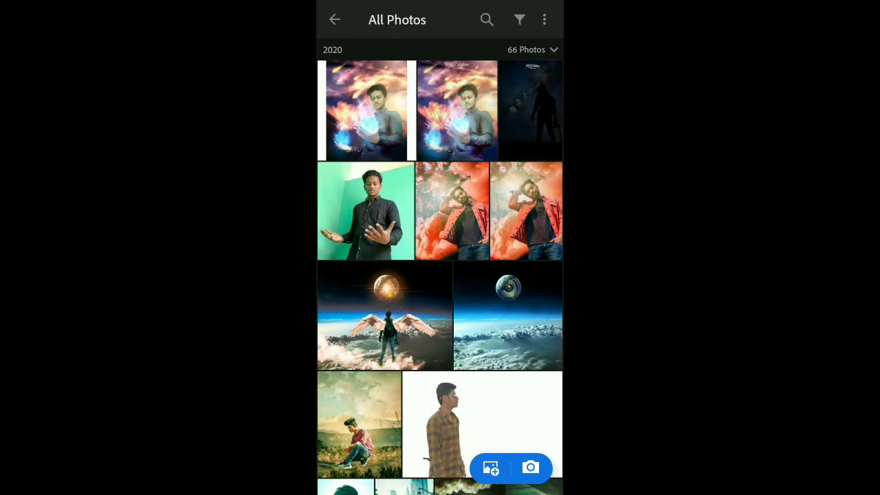
left_click(366, 110)
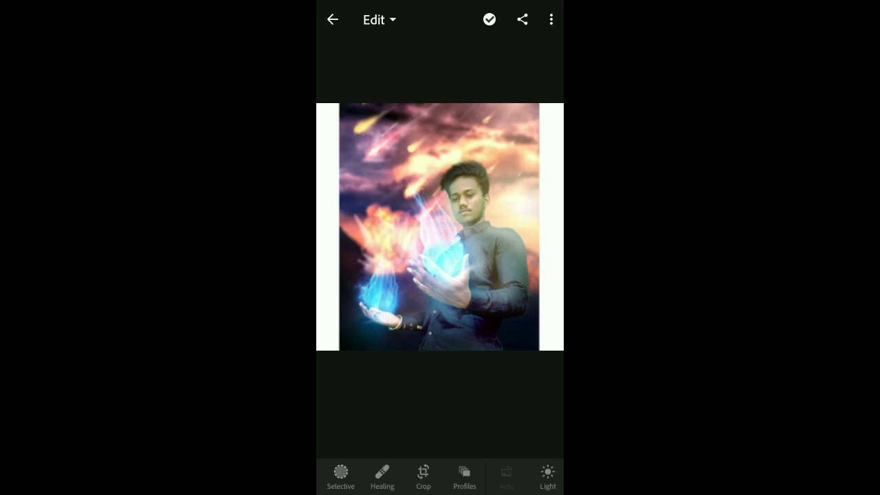
- Apply the user preset 'preset 1' and confirm it
left_click_drag(522, 474, 371, 474)
left_click_drag(522, 473, 482, 473)
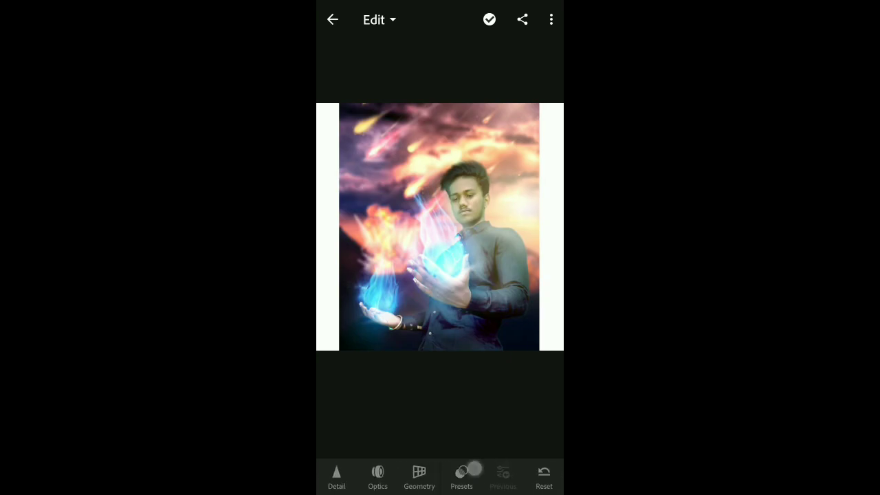
left_click(481, 473)
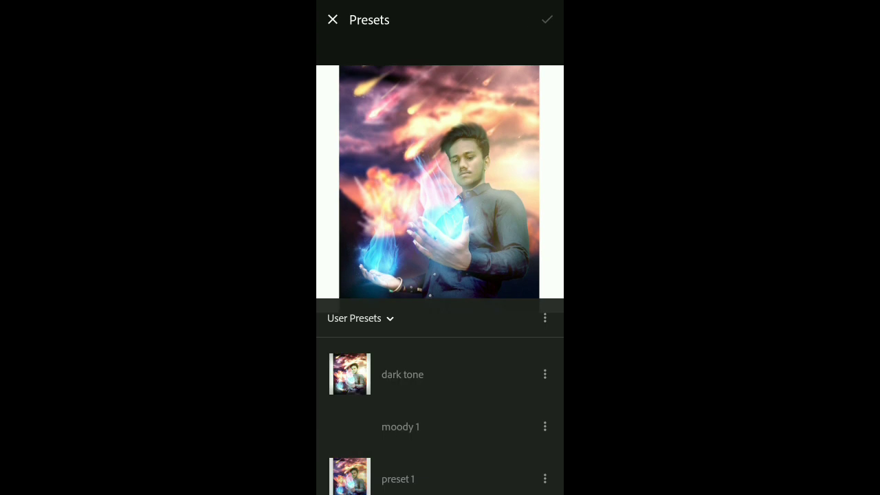
left_click_drag(465, 433, 485, 347)
left_click(473, 405)
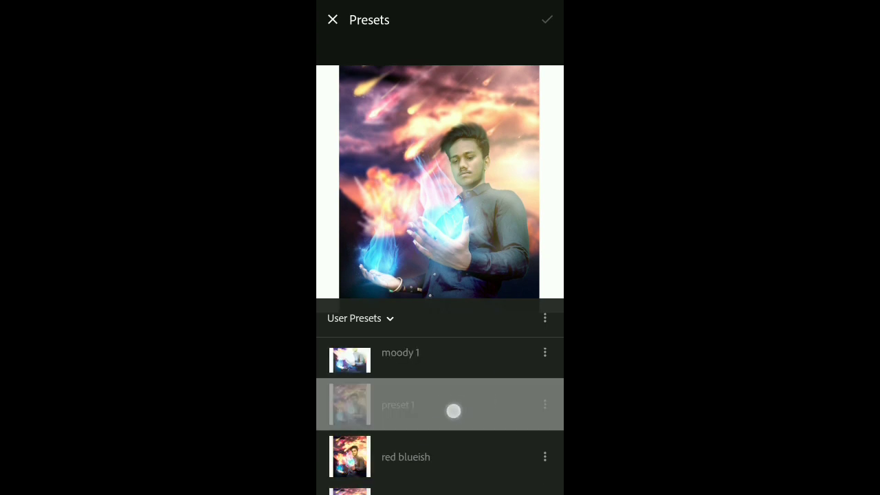
left_click(461, 399)
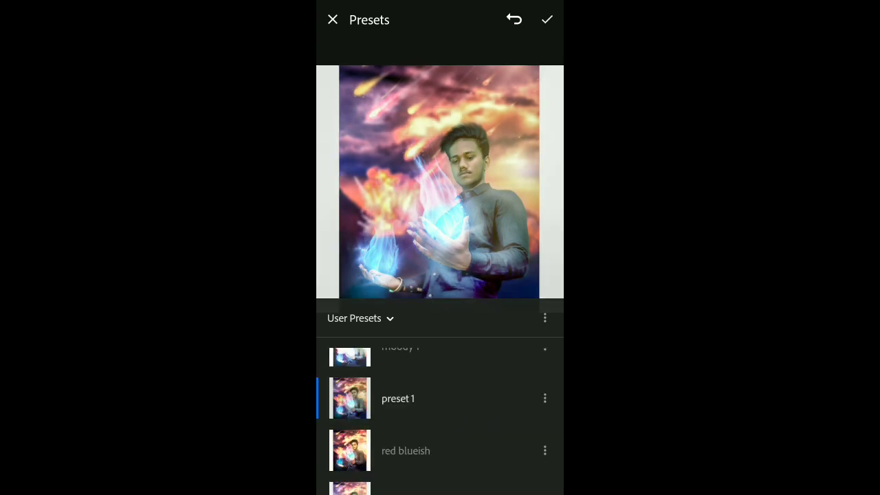
scroll(453, 192, "down", 2)
left_click(495, 222)
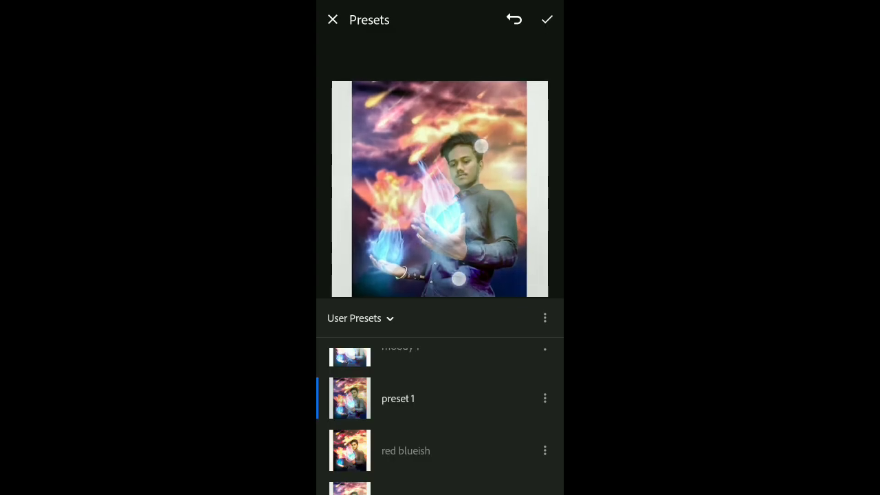
left_click(547, 19)
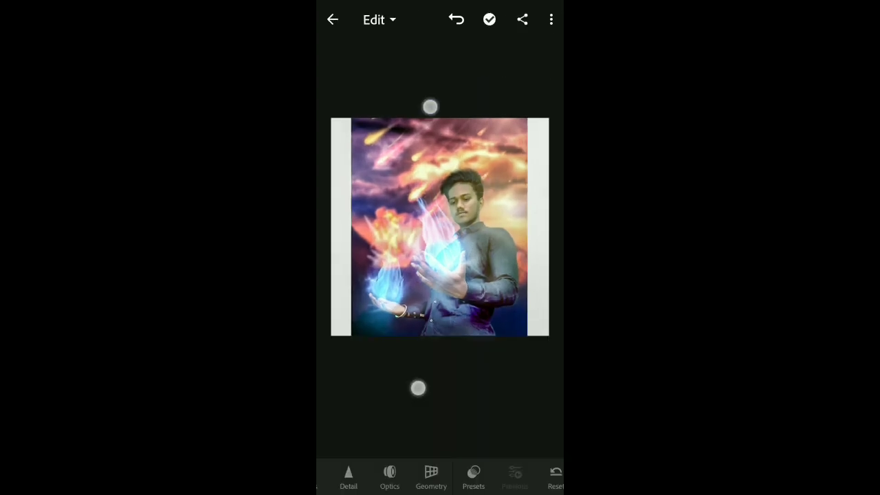
scroll(423, 246, "up", 2)
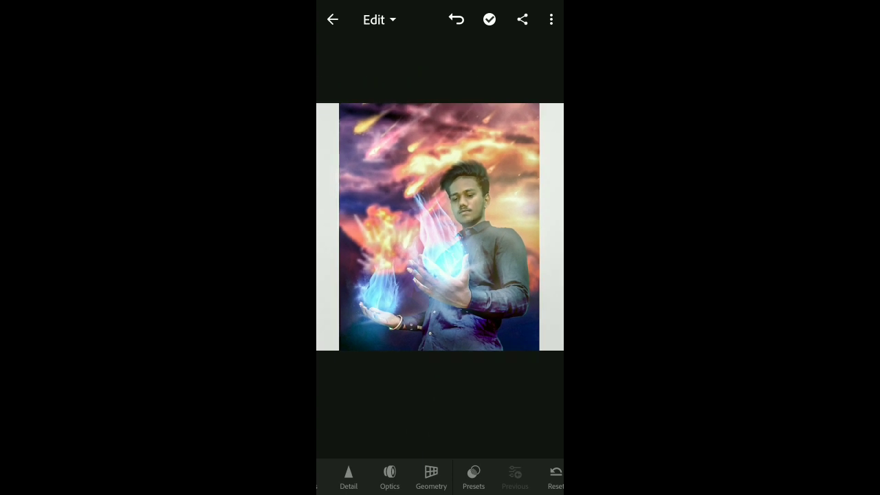
- Add a radial selective mask sized to fit the man's face
left_click_drag(396, 472, 485, 475)
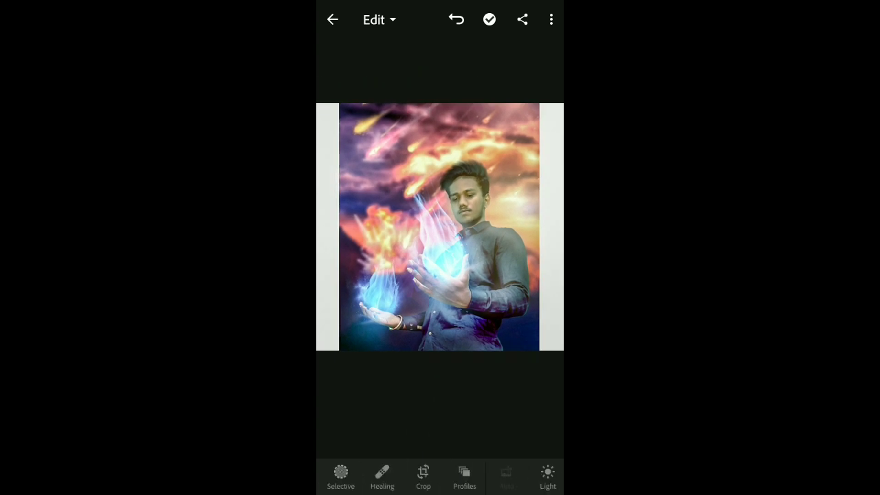
left_click(341, 474)
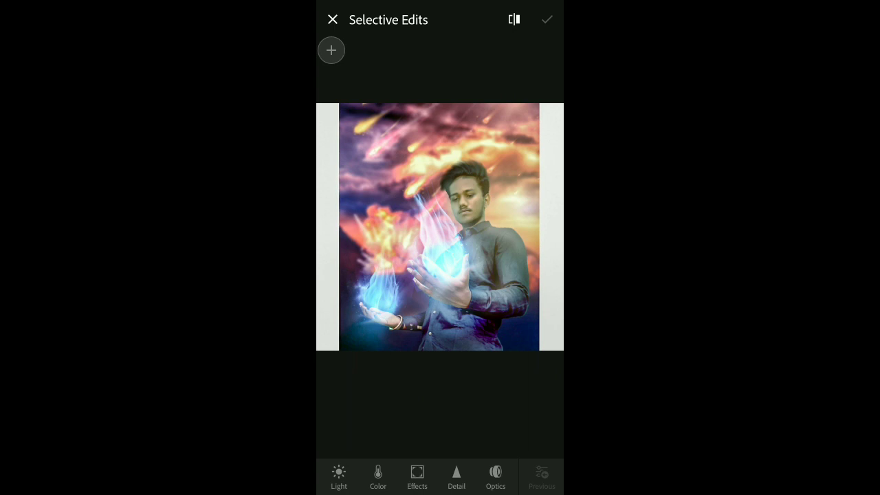
left_click(331, 49)
left_click(359, 49)
left_click(466, 199)
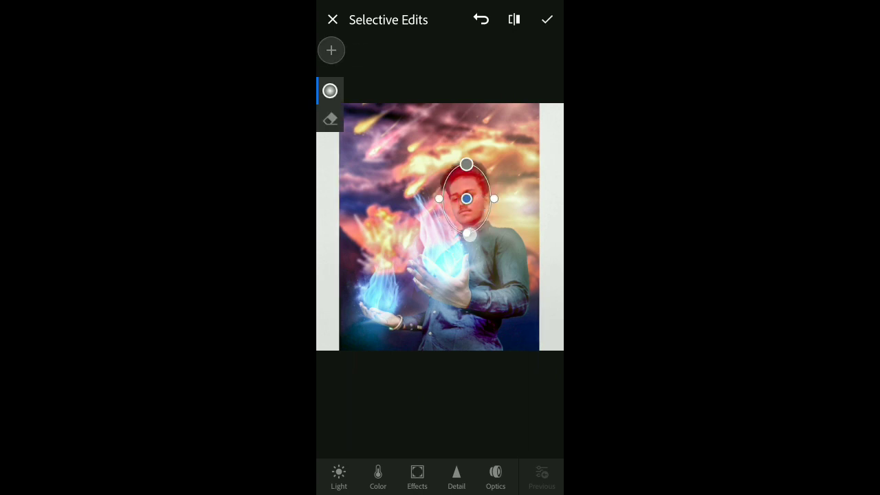
left_click_drag(466, 233, 467, 226)
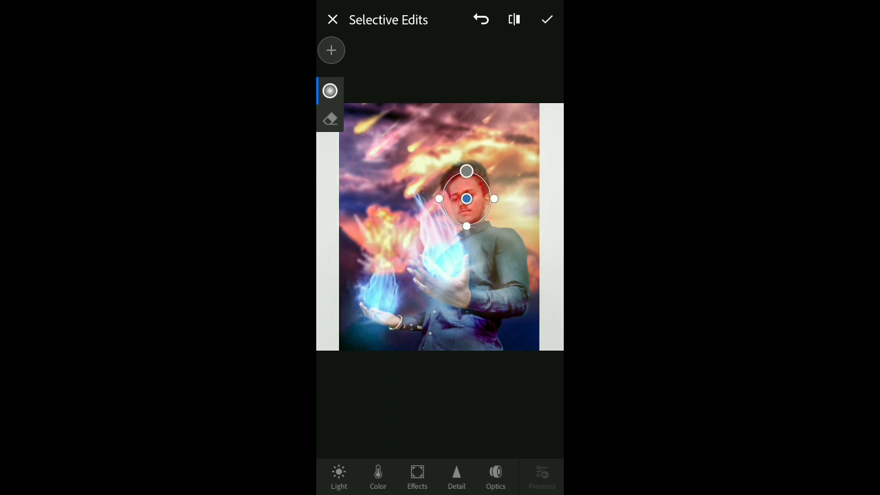
- Set the mask's Highlights 100, Contrast 14, Shadows 27, Whites 25 and apply
left_click(339, 476)
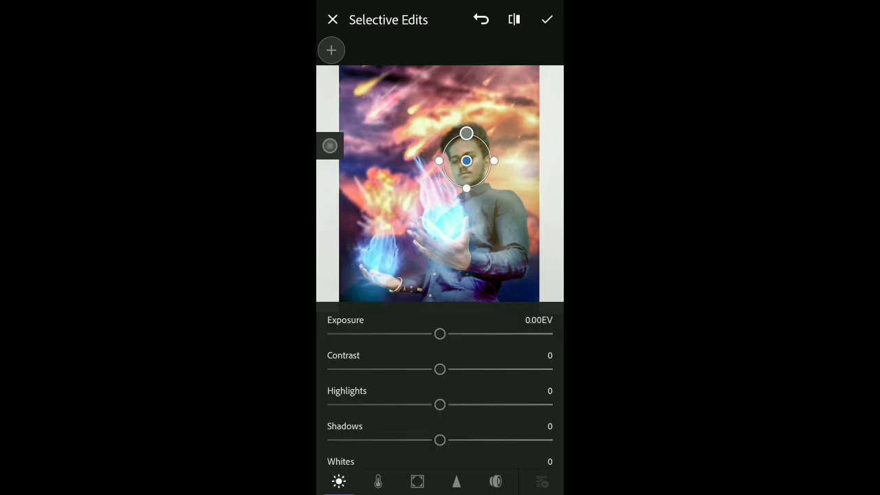
left_click_drag(440, 404, 553, 405)
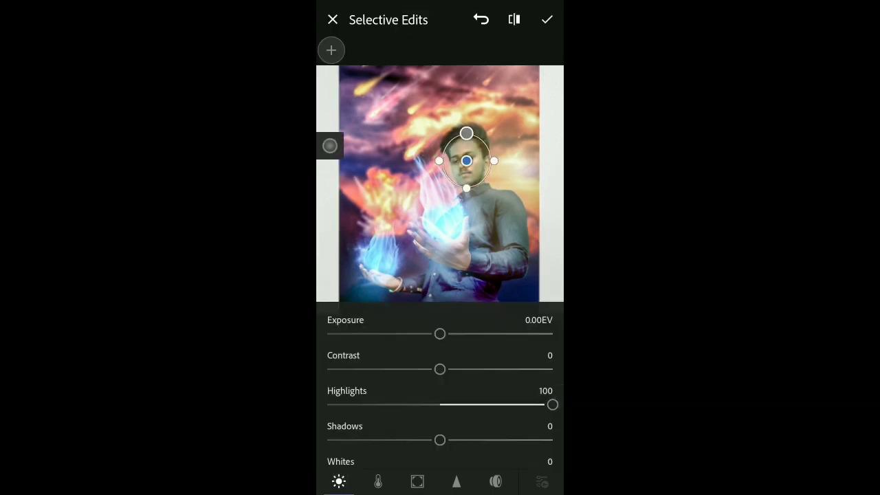
left_click_drag(440, 369, 456, 371)
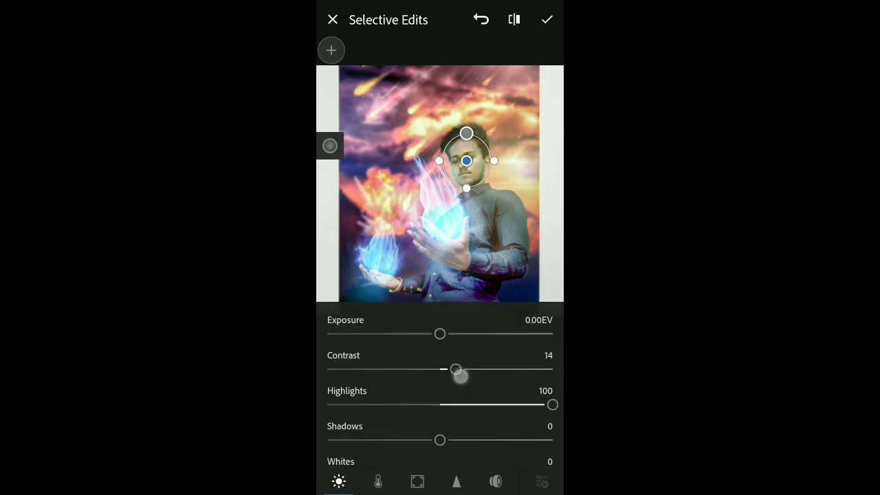
mouse_move(440, 440)
left_mouse_down()
mouse_move(511, 438)
mouse_move(470, 440)
left_mouse_up()
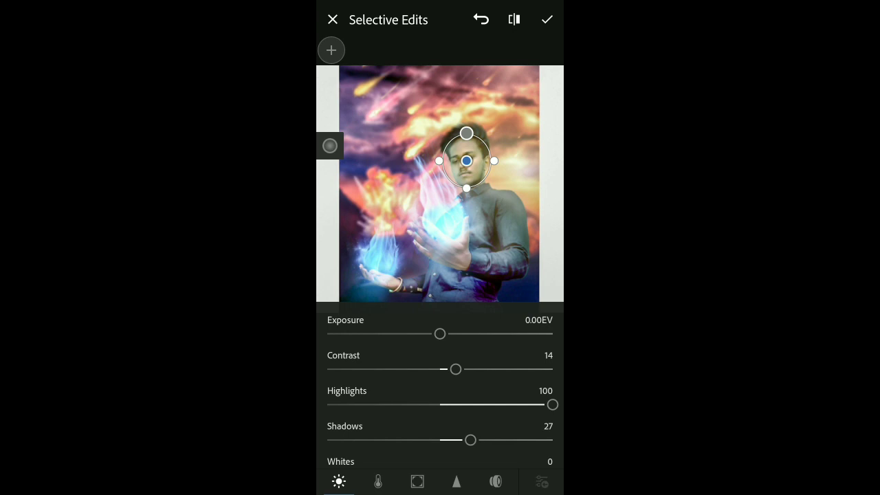
scroll(440, 385, "down", 1)
left_click_drag(440, 401, 470, 402)
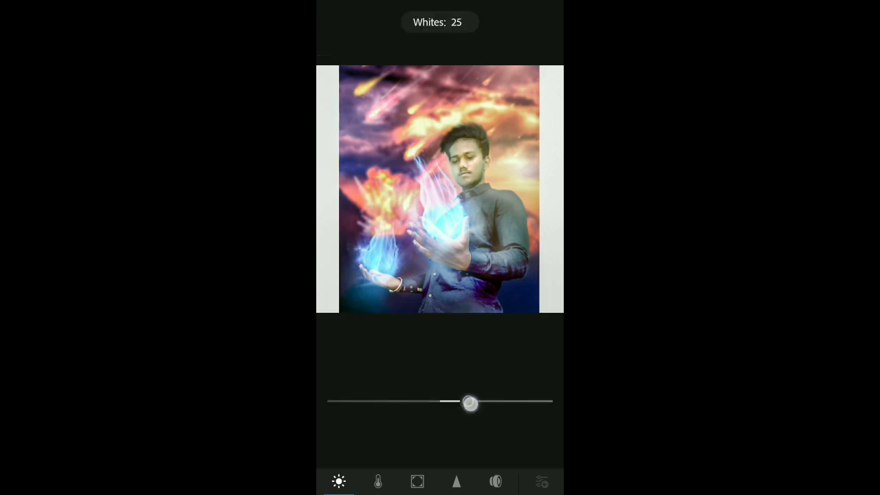
left_click_drag(470, 402, 468, 401)
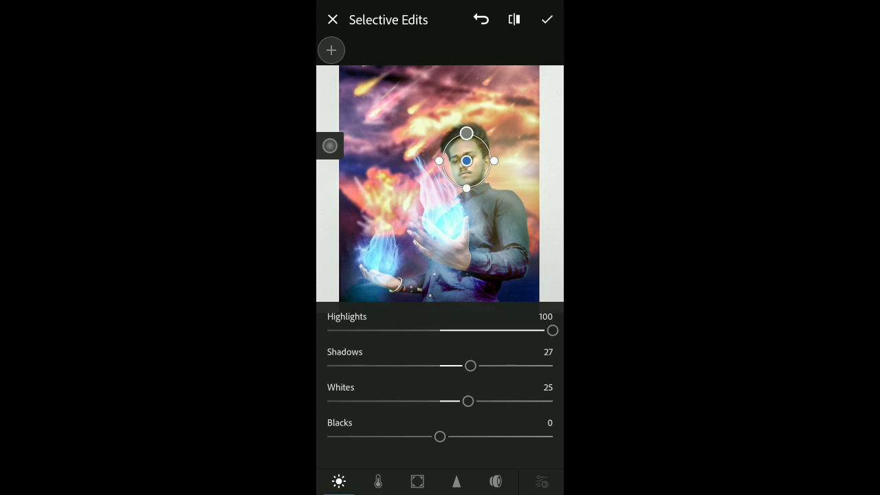
left_click(547, 20)
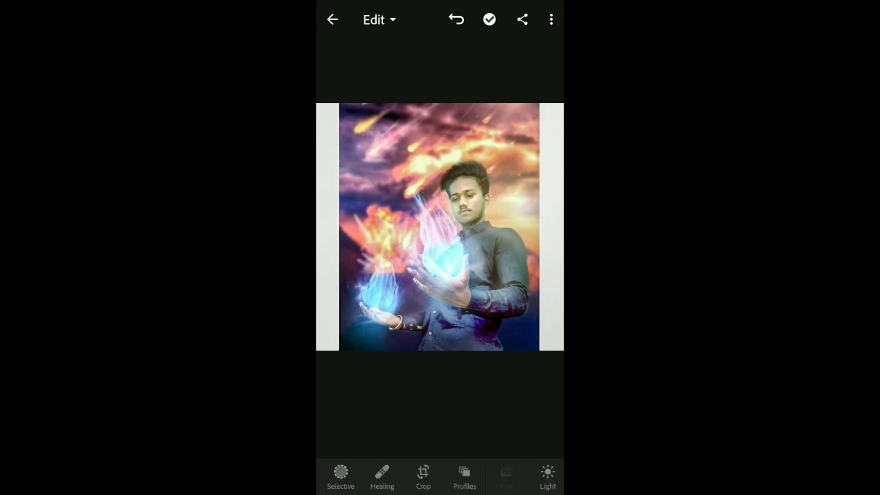
- Compare with the original, then share the edited photo to Autodesk SketchBook
left_click(515, 182)
left_click(522, 19)
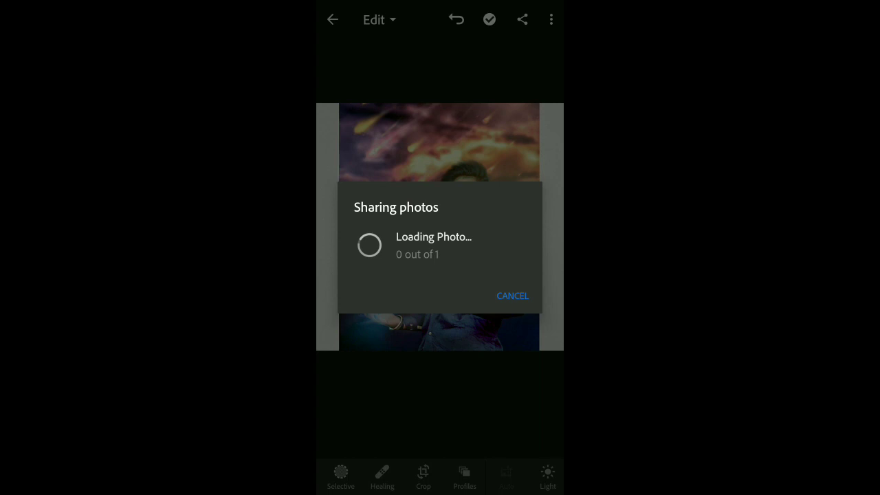
left_click_drag(522, 358, 357, 357)
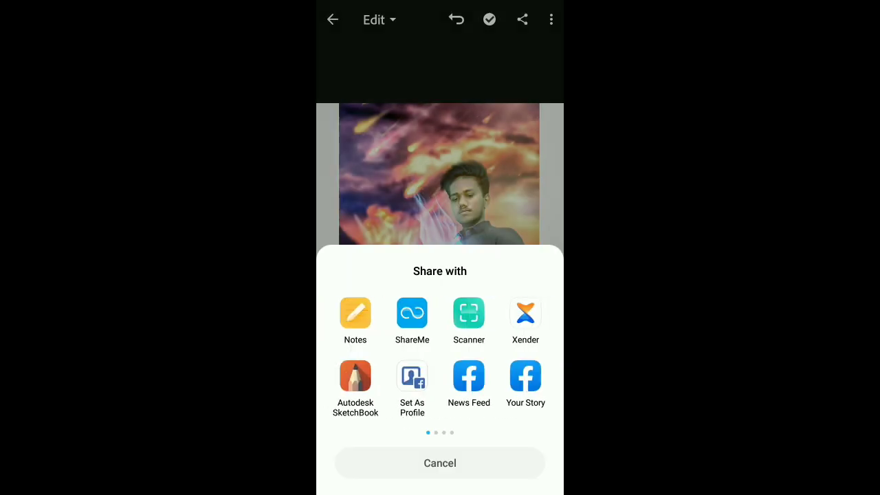
left_click(354, 376)
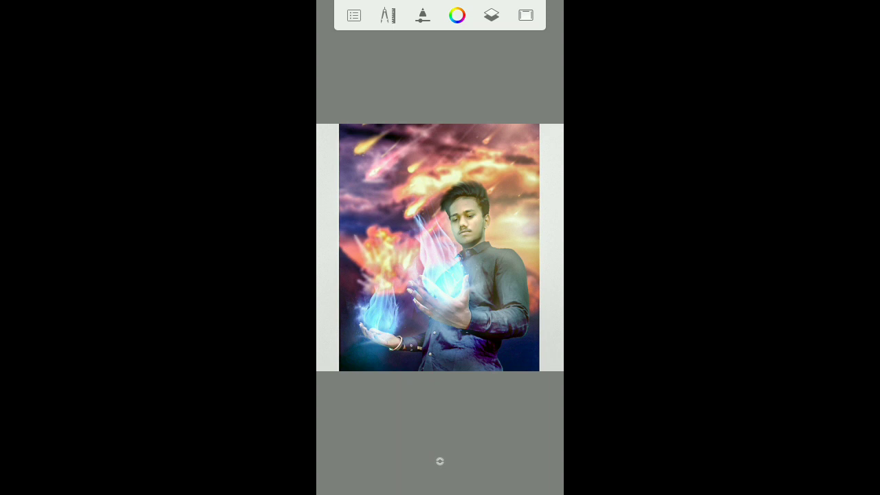
- Start an image import and switch the picker to the SD Card
left_click(388, 16)
left_click(436, 147)
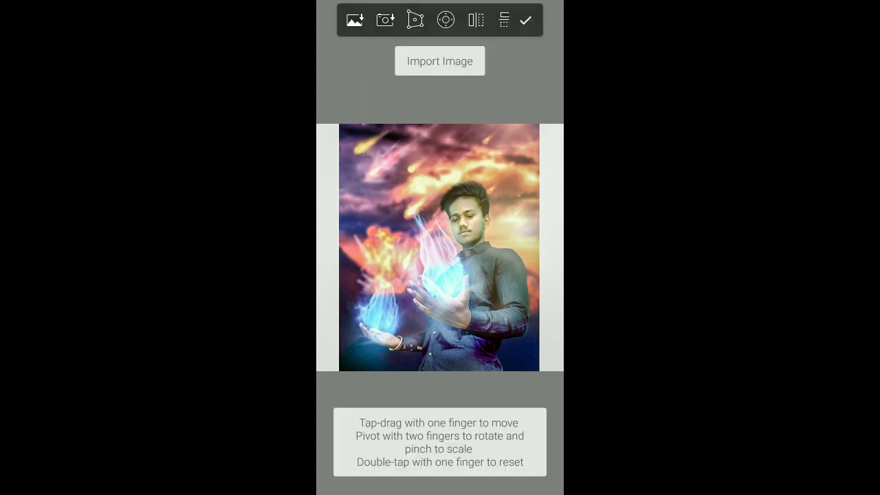
left_click(335, 37)
left_click(448, 188)
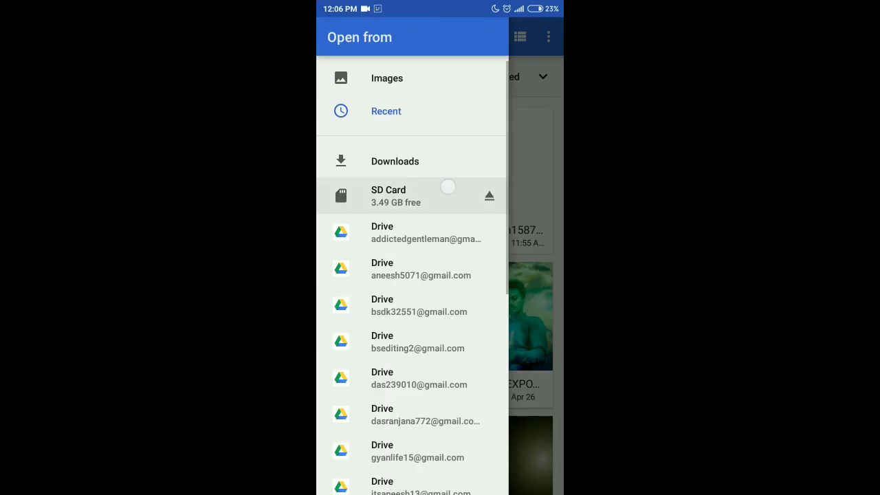
- Find logo.jpg on the SD card, import it and accept its placement
scroll(488, 251, "down", 5)
scroll(488, 250, "down", 10)
scroll(440, 295, "up", 3)
scroll(440, 295, "up", 5)
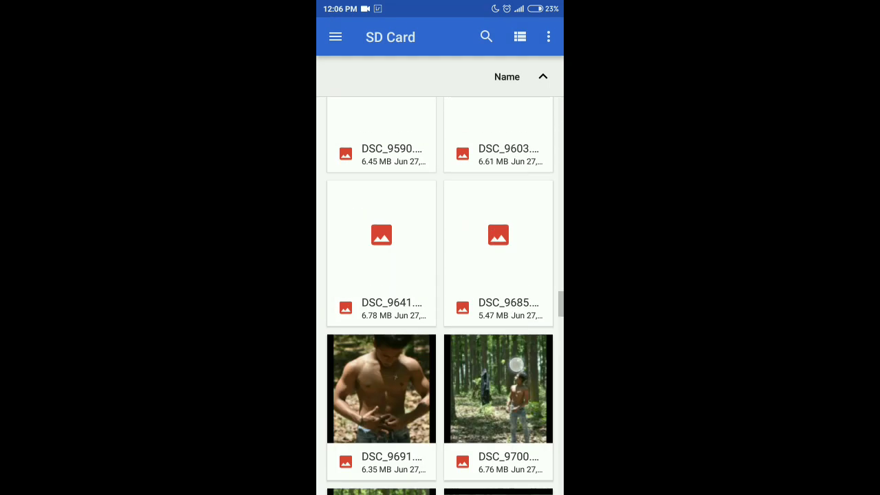
scroll(440, 296, "up", 3)
scroll(439, 295, "up", 5)
scroll(440, 295, "up", 3)
scroll(440, 295, "up", 5)
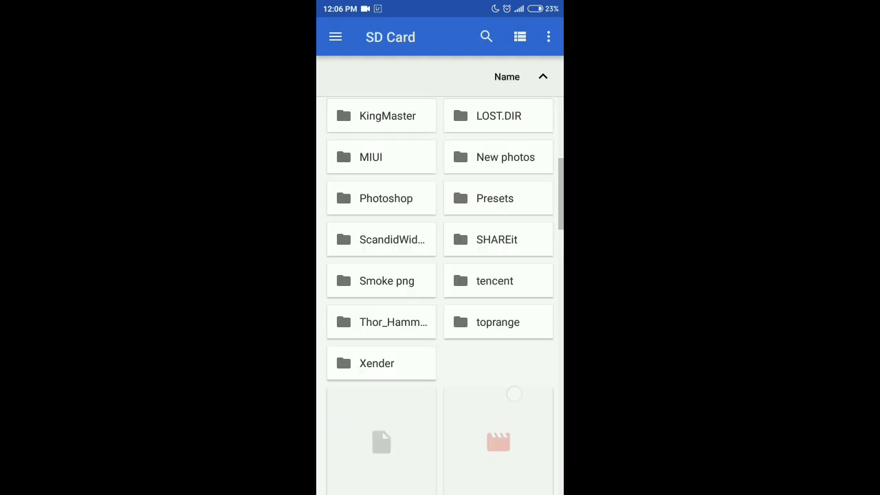
scroll(440, 296, "down", 10)
scroll(440, 296, "down", 10)
scroll(440, 296, "down", 5)
left_click(381, 255)
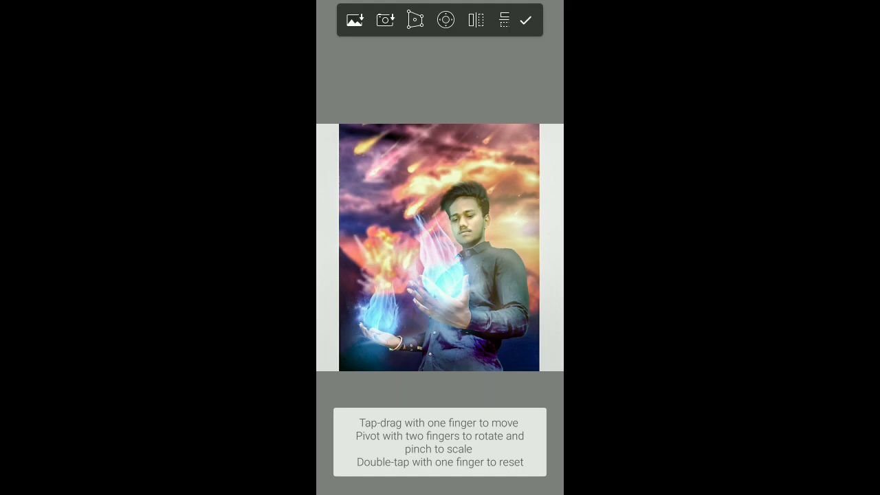
left_click(528, 19)
- Set the logo layer's blend mode to Screen
left_click(491, 14)
left_click(530, 285)
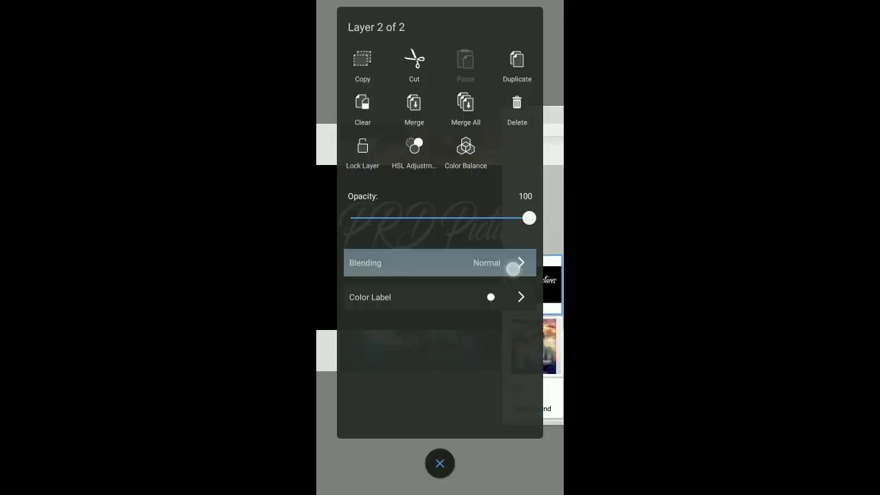
left_click(515, 262)
left_click(375, 235)
- Scale the logo down and move it to the top of the photo
left_click(390, 17)
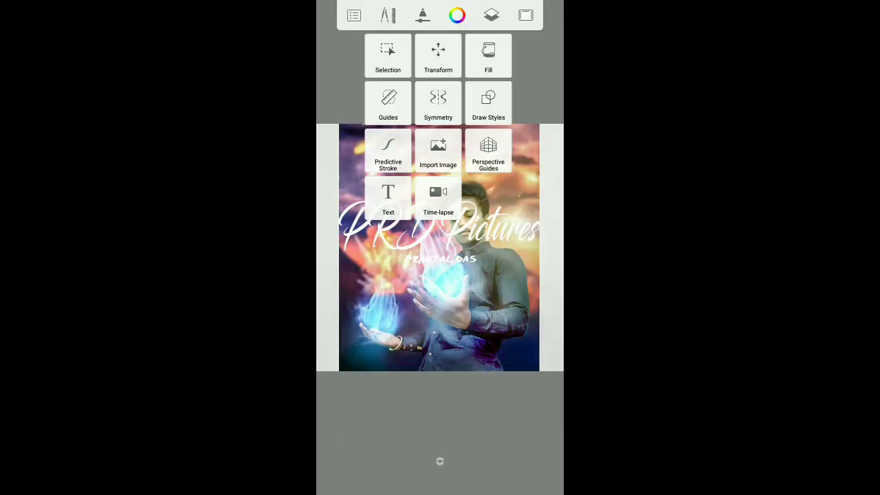
left_click(440, 59)
left_click(539, 98)
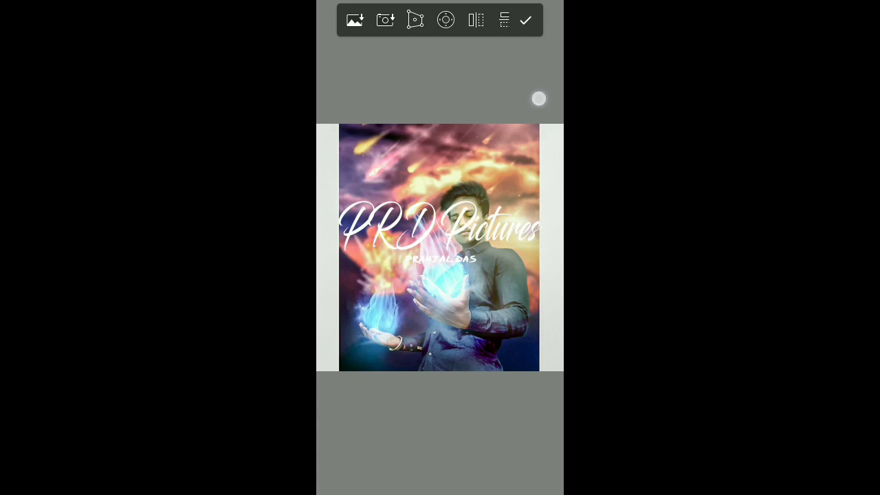
left_click(525, 19)
left_click(423, 15)
left_click(384, 17)
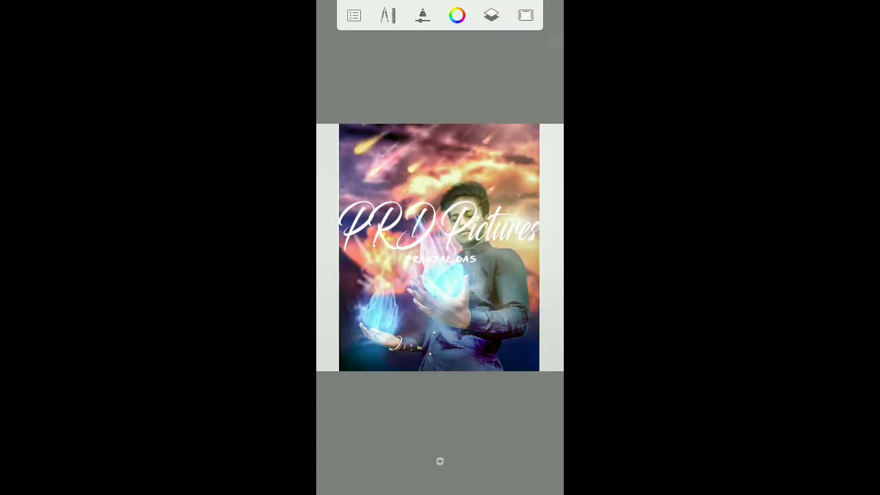
left_click(437, 55)
mouse_move(440, 227)
left_mouse_down()
mouse_move(438, 98)
mouse_move(450, 73)
left_mouse_up()
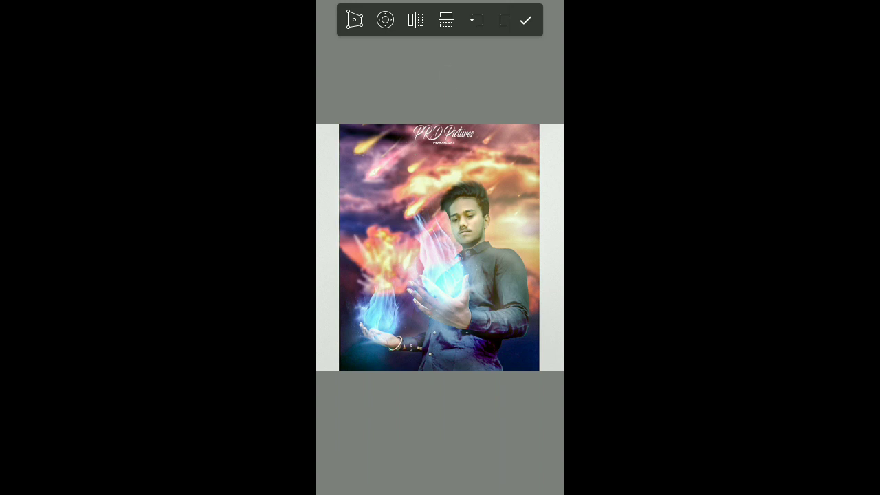
left_click(524, 19)
scroll(440, 261, "up", 2)
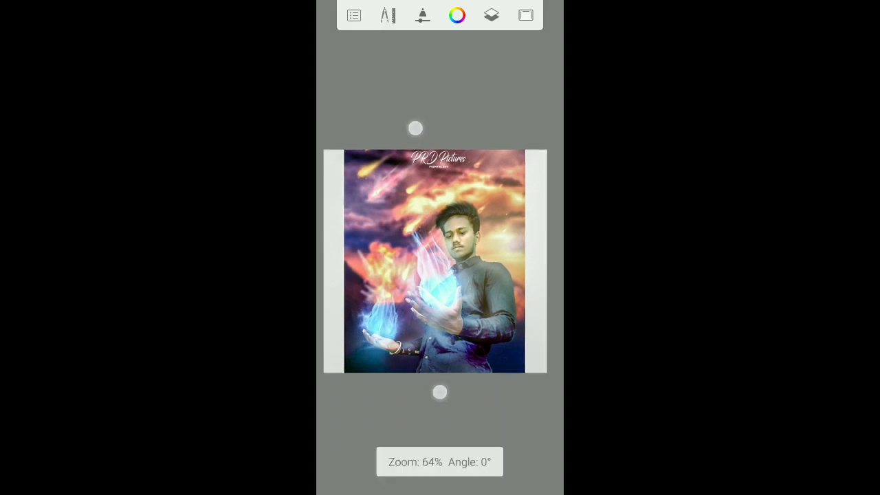
scroll(440, 261, "up", 1)
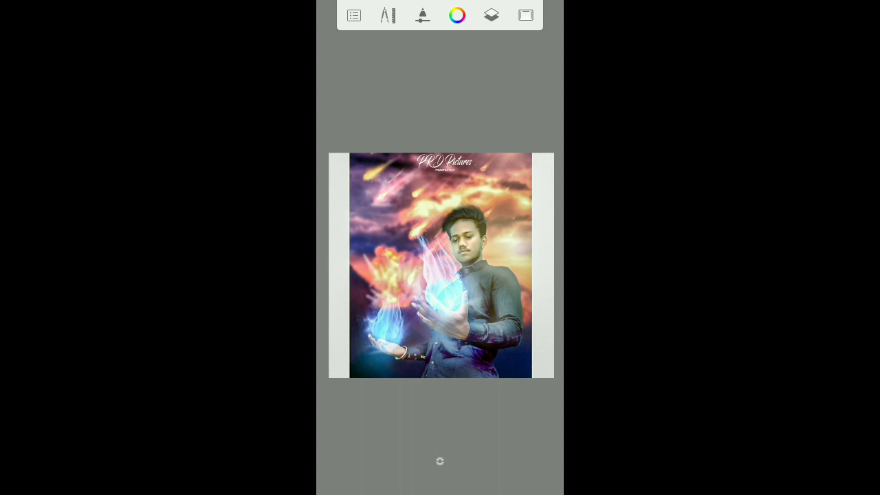
- Export the composite as a PNG to the SD card via Share > Save to device
left_click(354, 15)
left_click(401, 282)
left_click(438, 245)
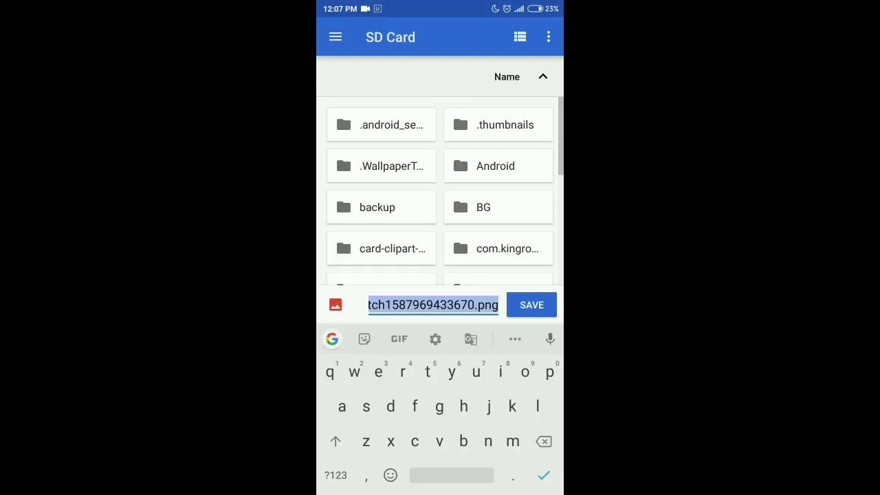
left_click(531, 305)
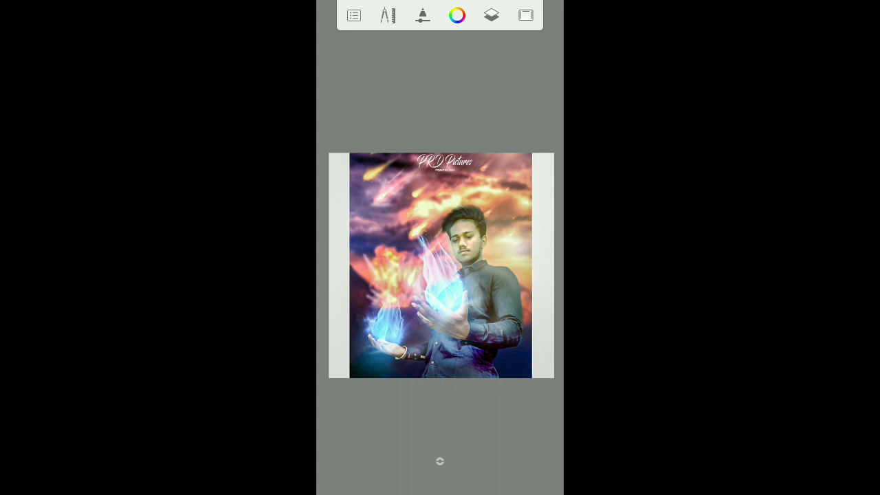